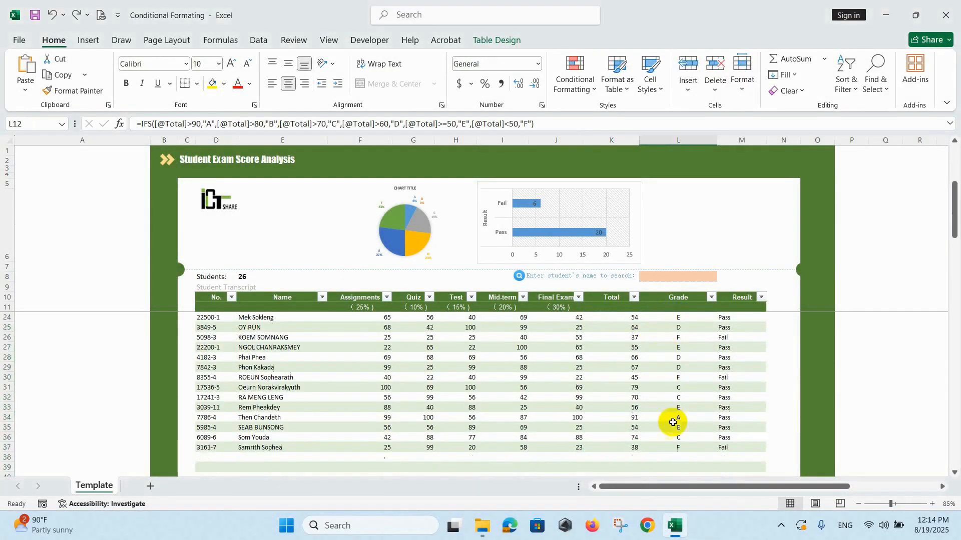
# Select the Grade column L12:L37 and restore the light-red A-grade highlight with Ctrl+Y.
pyautogui.scroll(-1, 672, 422)
pyautogui.keyDown('shift'); pyautogui.click(679, 417); pyautogui.keyUp('shift')
pyautogui.scroll(5, 605, 354)
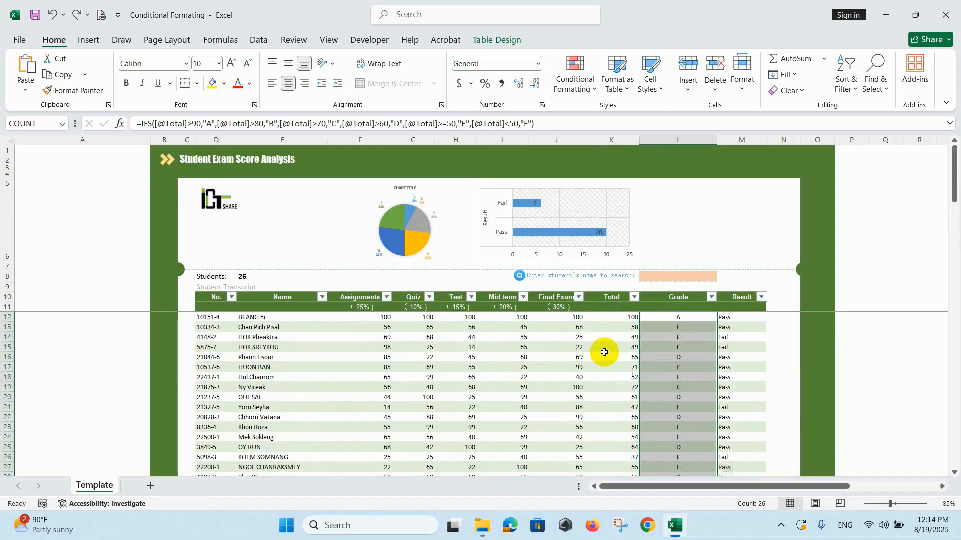
pyautogui.hotkey('ctrl', 'y')
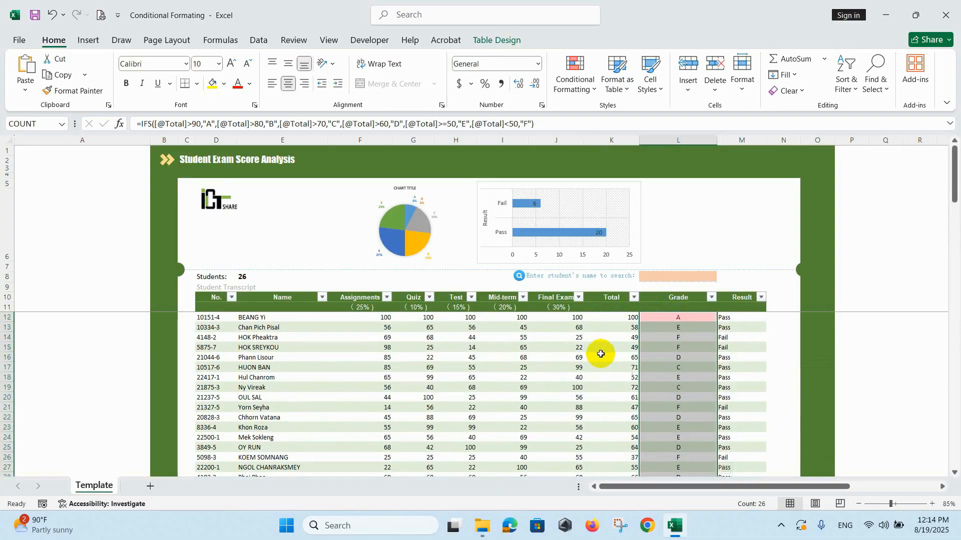
pyautogui.scroll(-3, 603, 357)
pyautogui.scroll(-1, 603, 357)
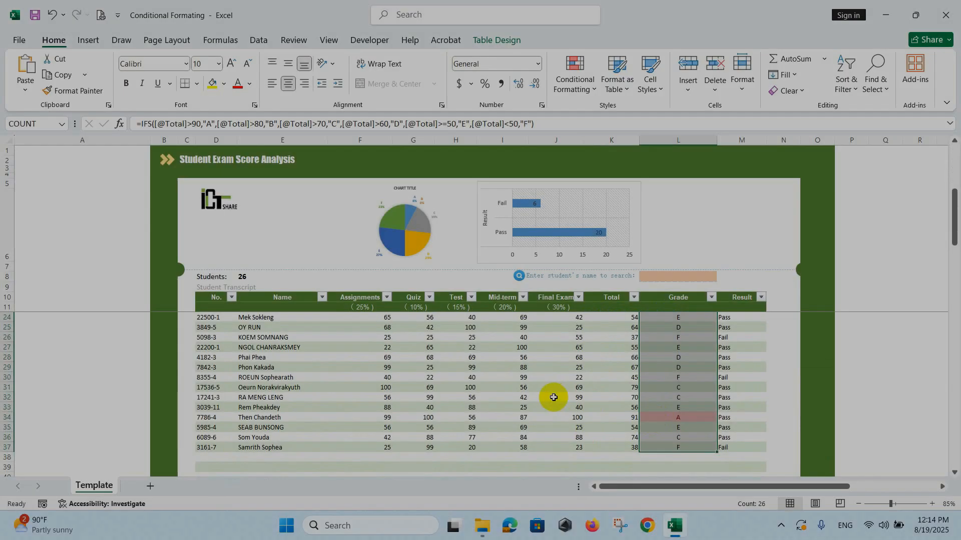
# Choose three different student names in turn from the L8 search dropdown.
pyautogui.click(742, 317)
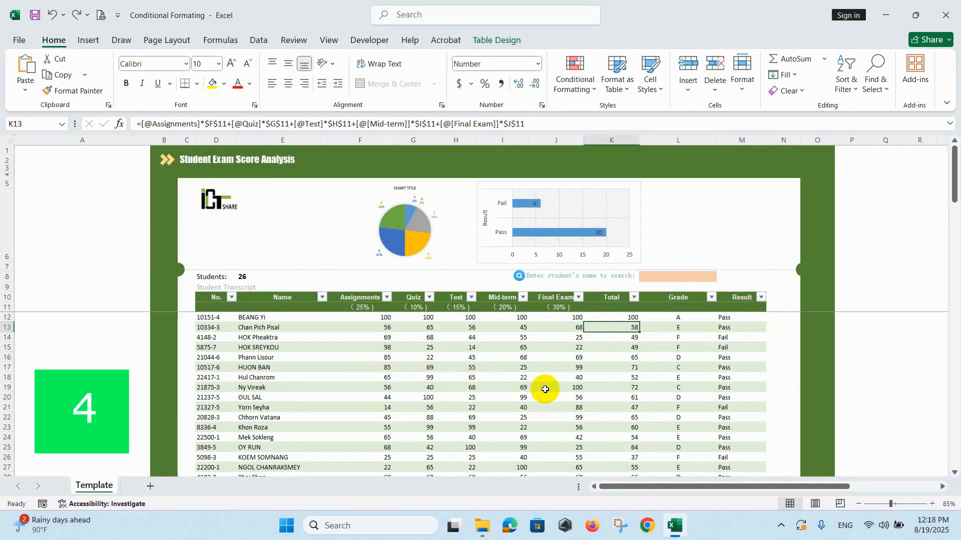
pyautogui.click(653, 275)
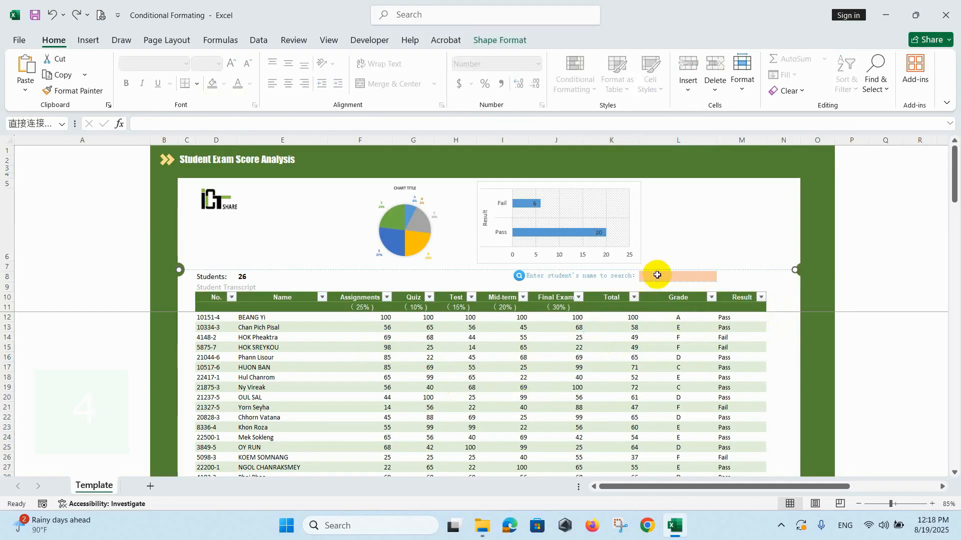
pyautogui.click(722, 277)
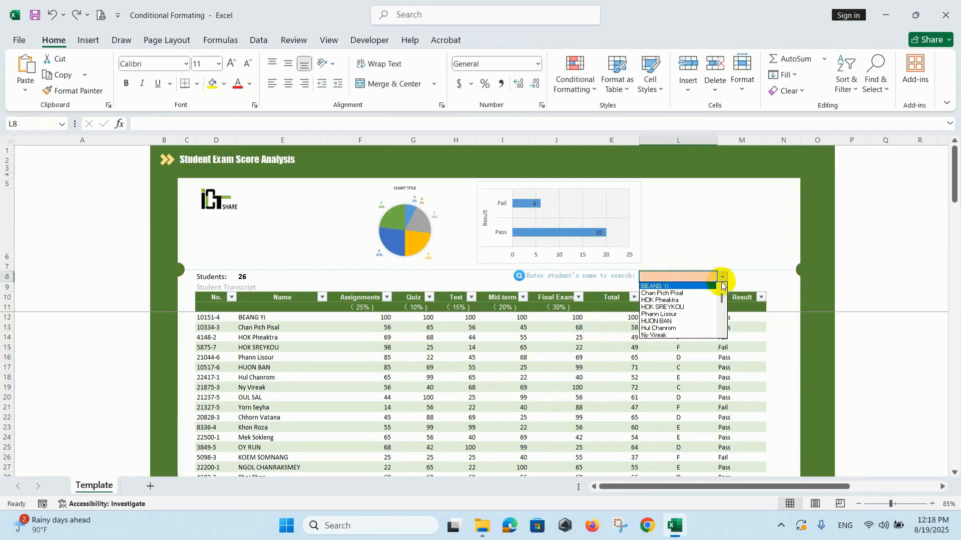
pyautogui.click(686, 295)
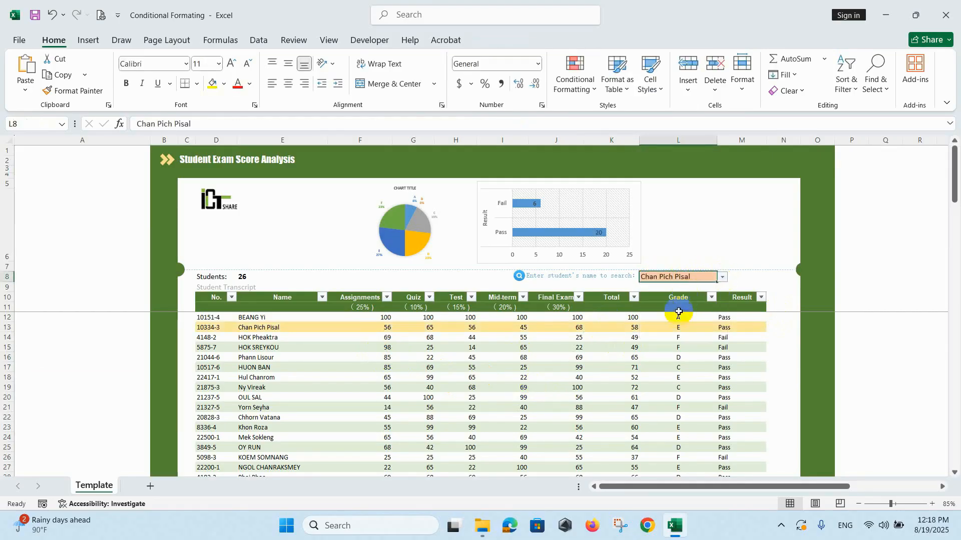
pyautogui.click(721, 277)
pyautogui.click(690, 312)
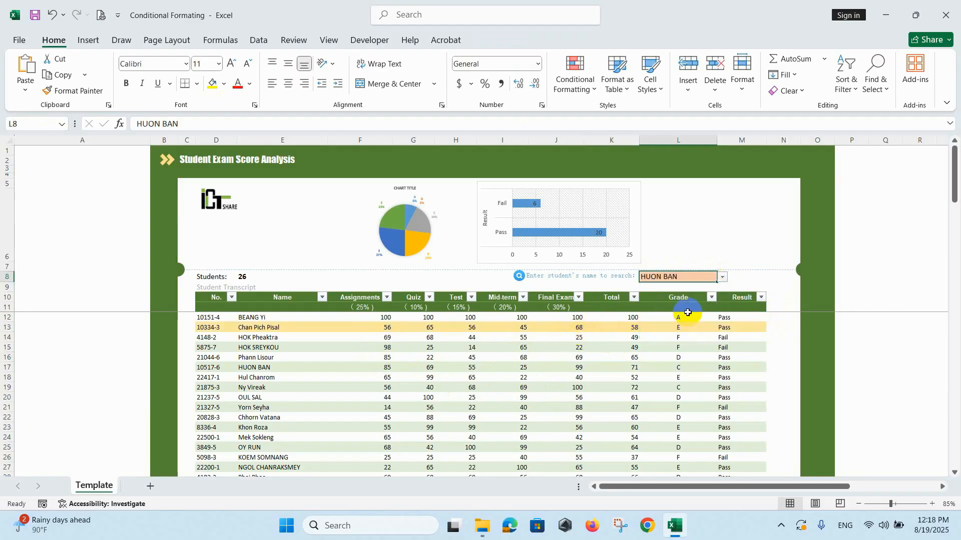
pyautogui.click(722, 277)
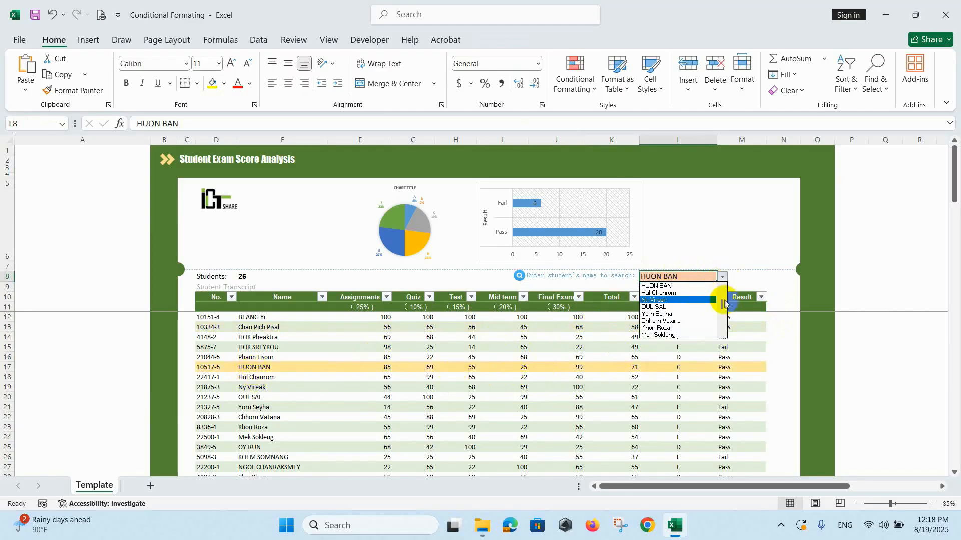
pyautogui.click(682, 300)
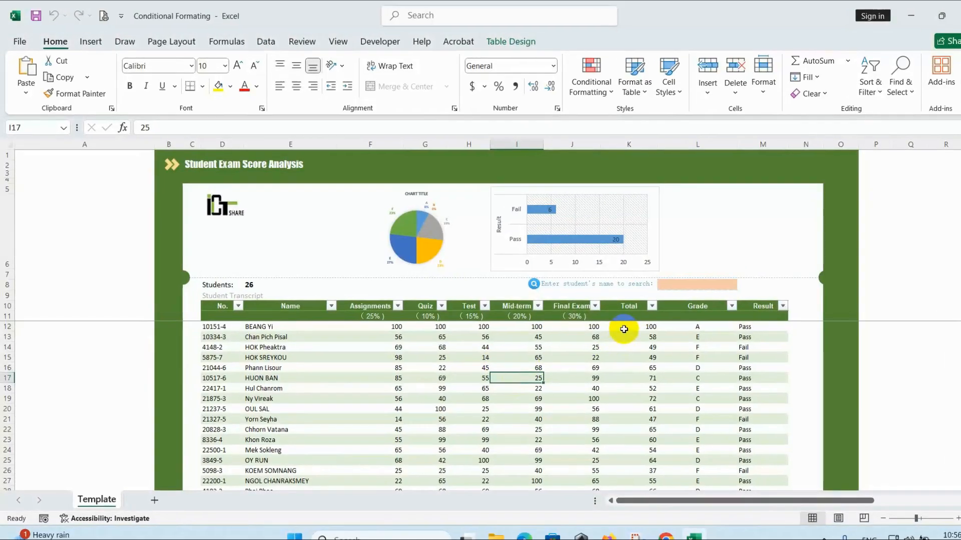
# Highlight Totals in K12:K37 less than 50 with Light Red Fill and Dark Red Text.
pyautogui.moveTo(620, 325); pyautogui.dragTo(643, 421)
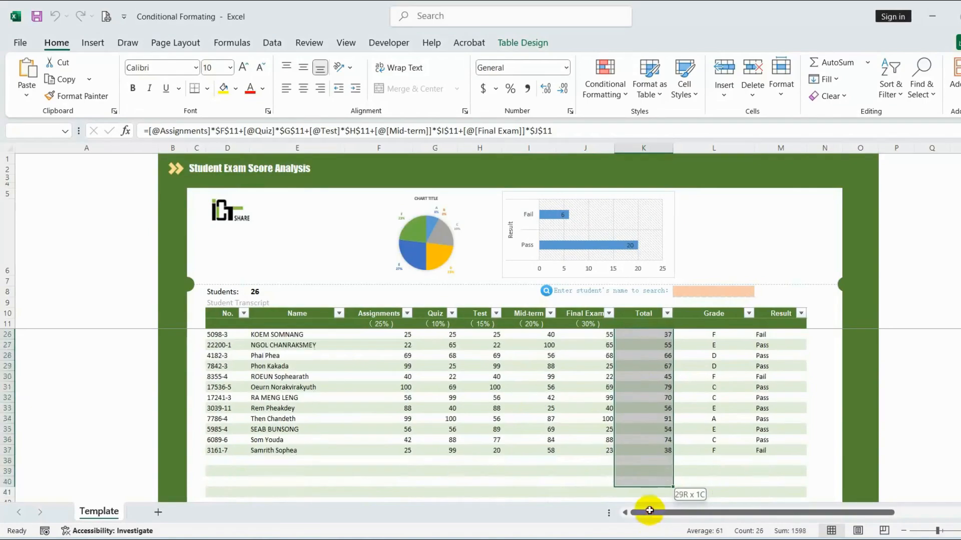
pyautogui.scroll(3, 539, 392)
pyautogui.scroll(3, 539, 392)
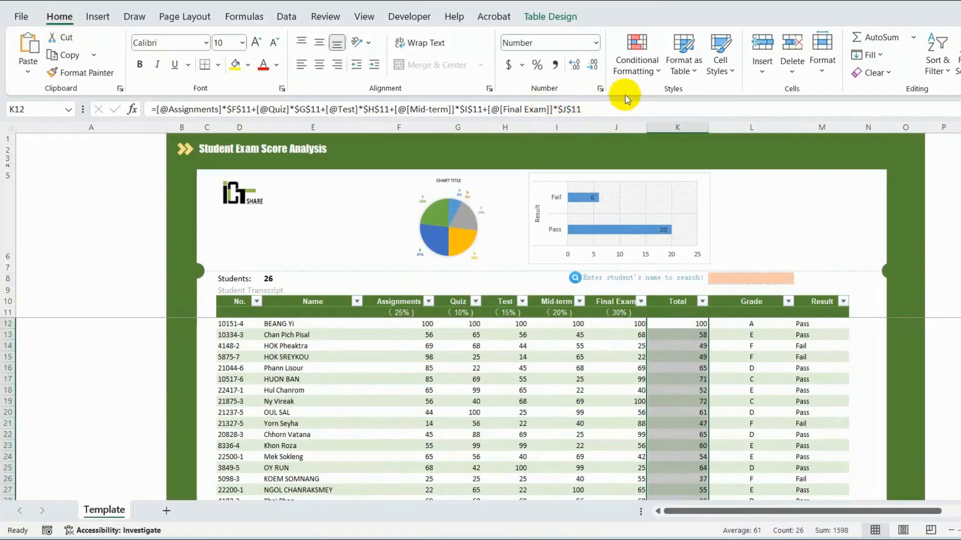
pyautogui.click(638, 74)
pyautogui.moveTo(676, 99)
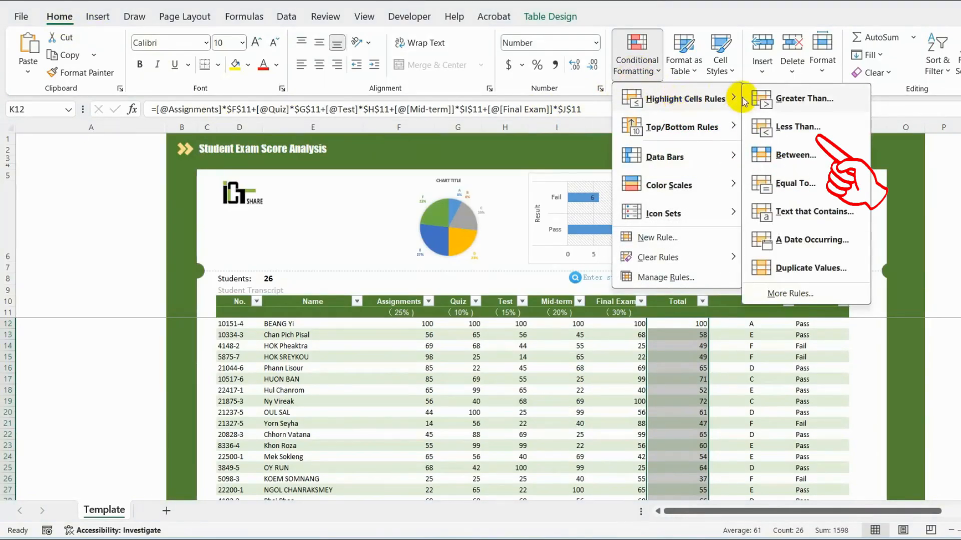
pyautogui.click(799, 137)
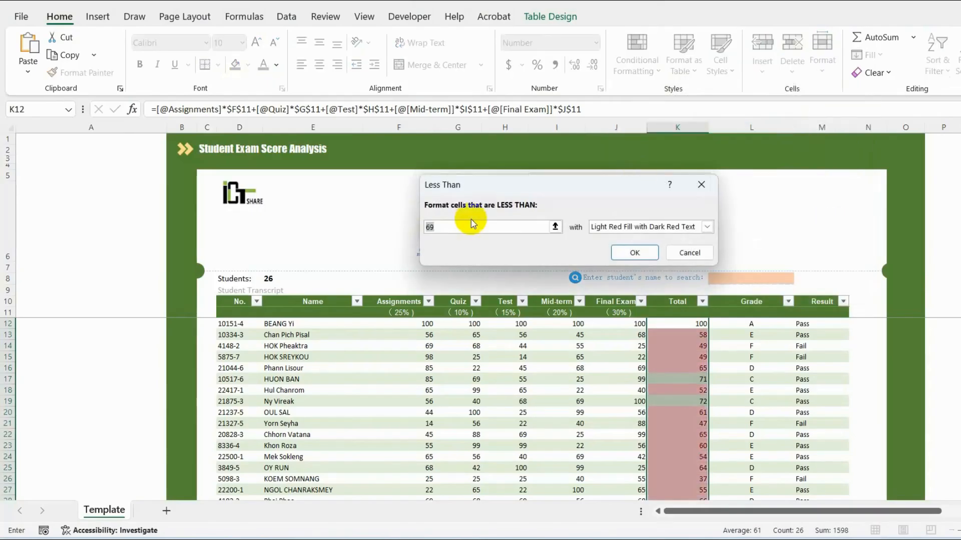
pyautogui.write('50')
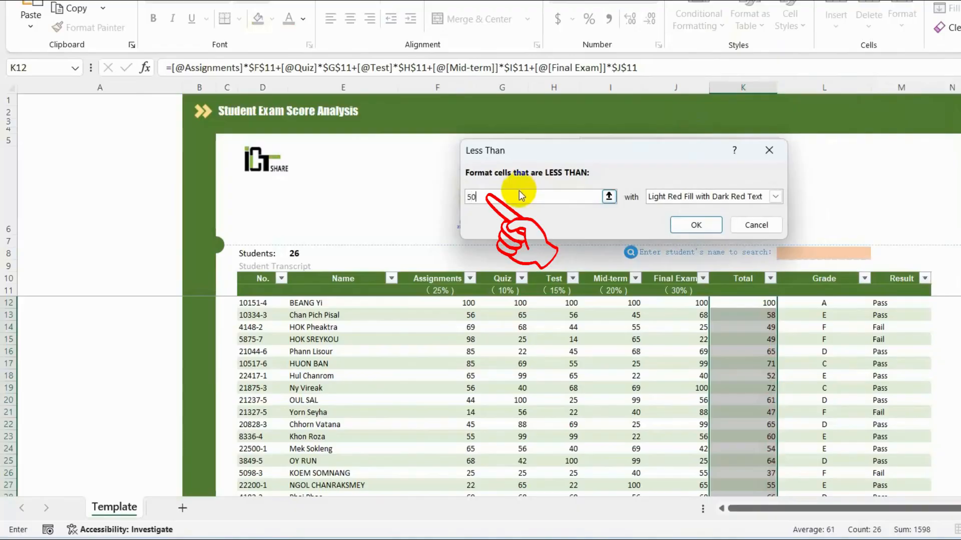
pyautogui.click(775, 196)
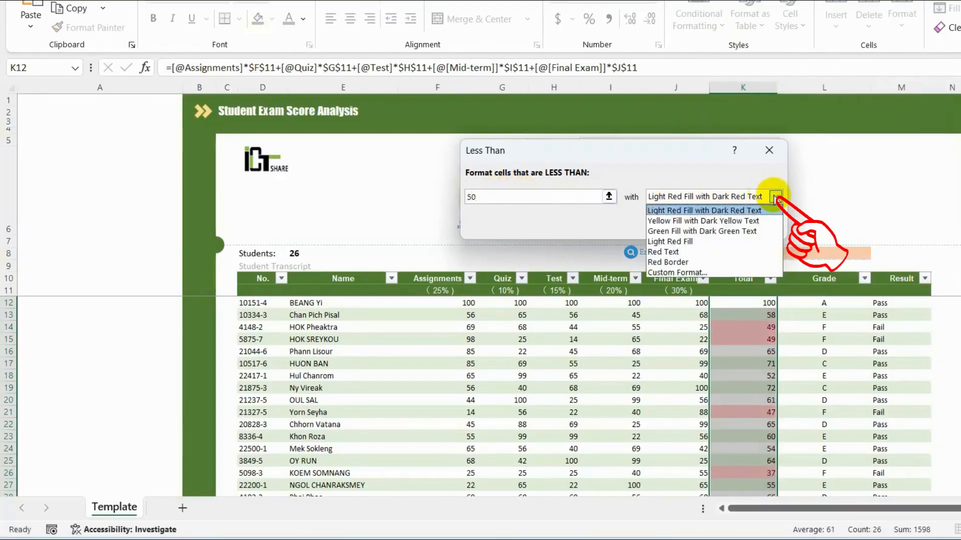
pyautogui.click(667, 216)
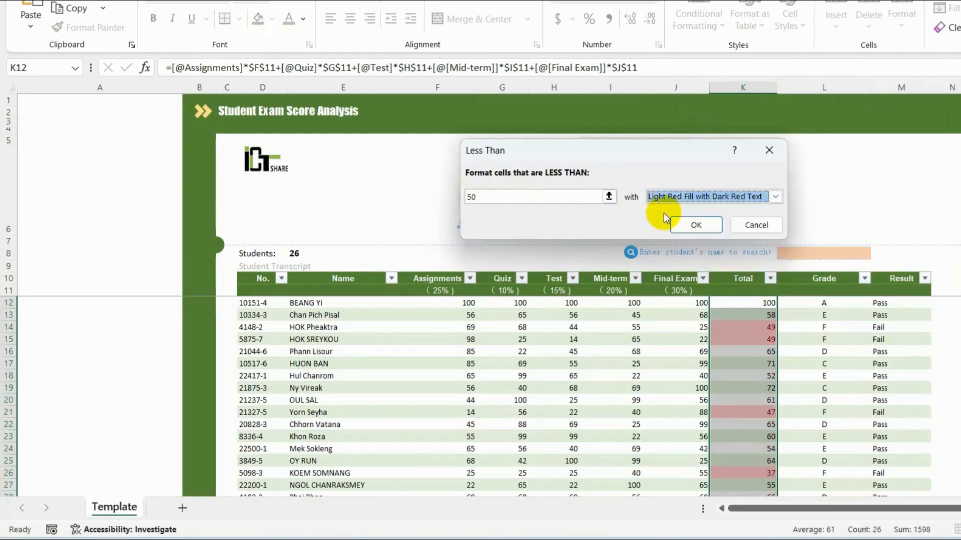
pyautogui.click(693, 228)
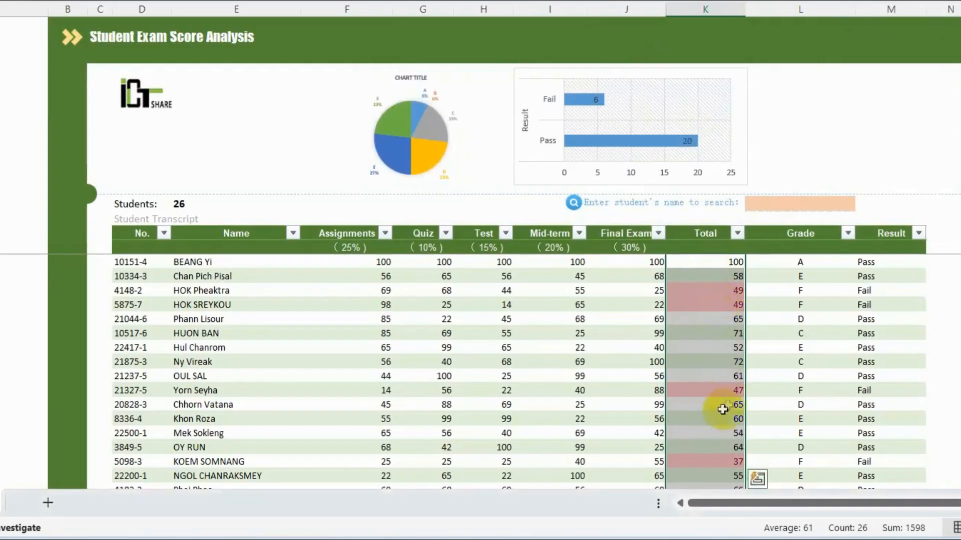
pyautogui.scroll(-2, 585, 380)
pyautogui.scroll(-2, 595, 376)
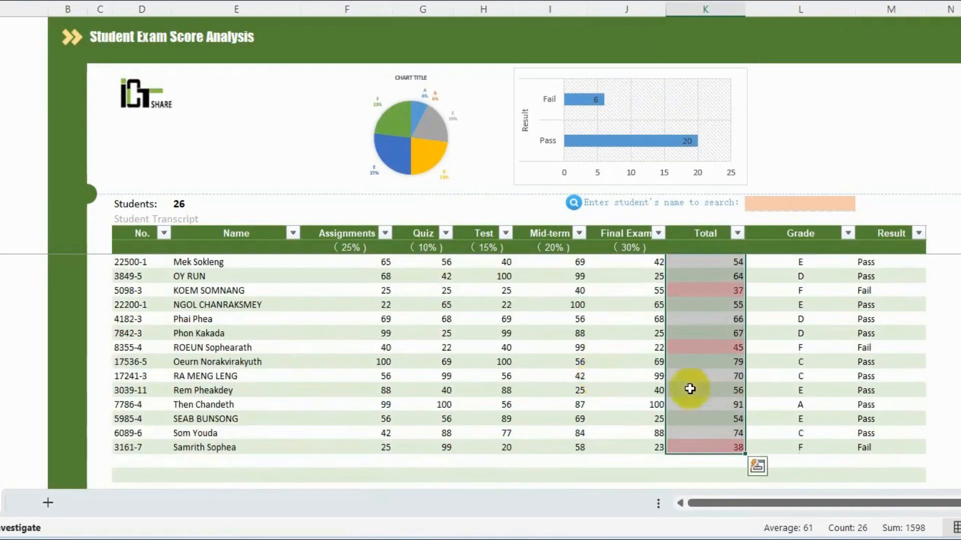
pyautogui.scroll(4, 579, 339)
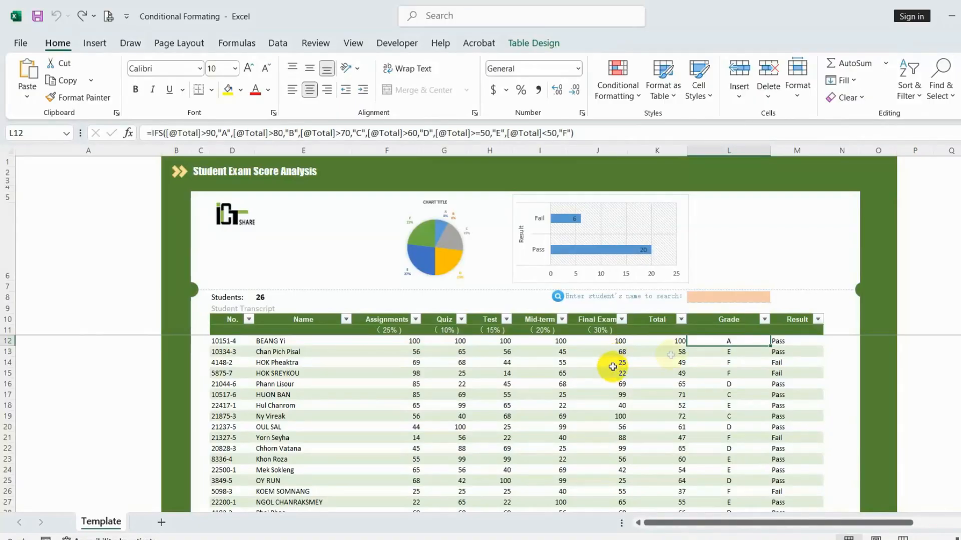
# Give Grade cells L12:L37 containing A a Yellow Fill with Dark Yellow Text rule.
pyautogui.moveTo(703, 343); pyautogui.dragTo(721, 416)
pyautogui.scroll(6, 606, 390)
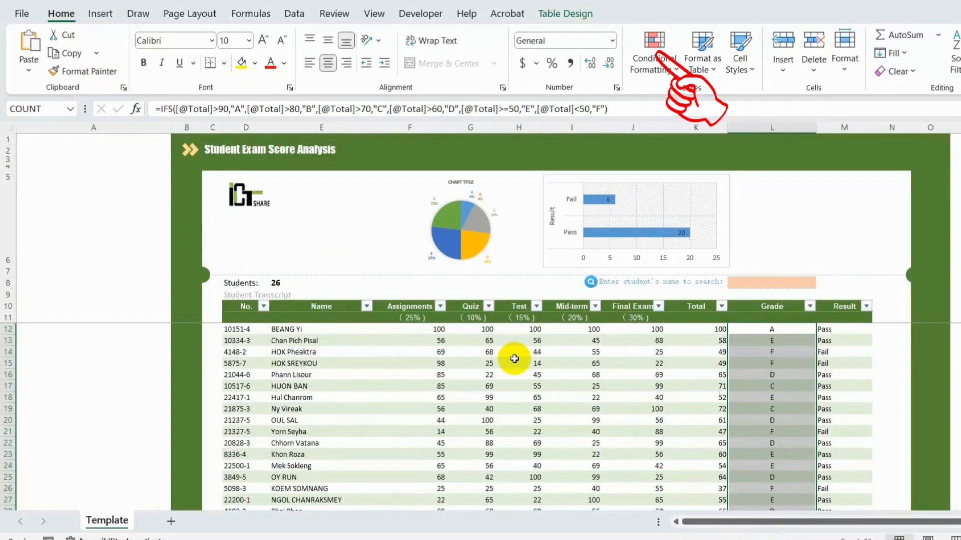
pyautogui.click(652, 69)
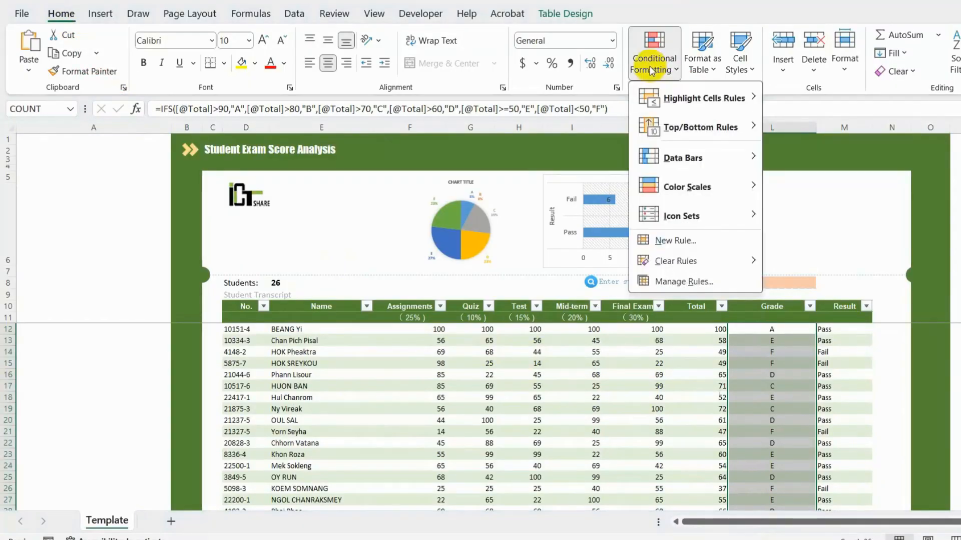
pyautogui.moveTo(686, 103)
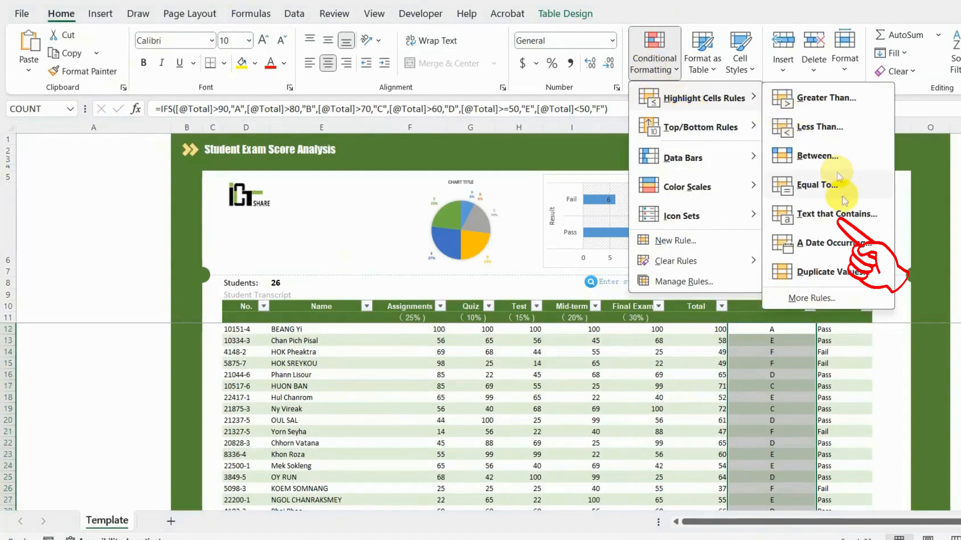
pyautogui.click(858, 225)
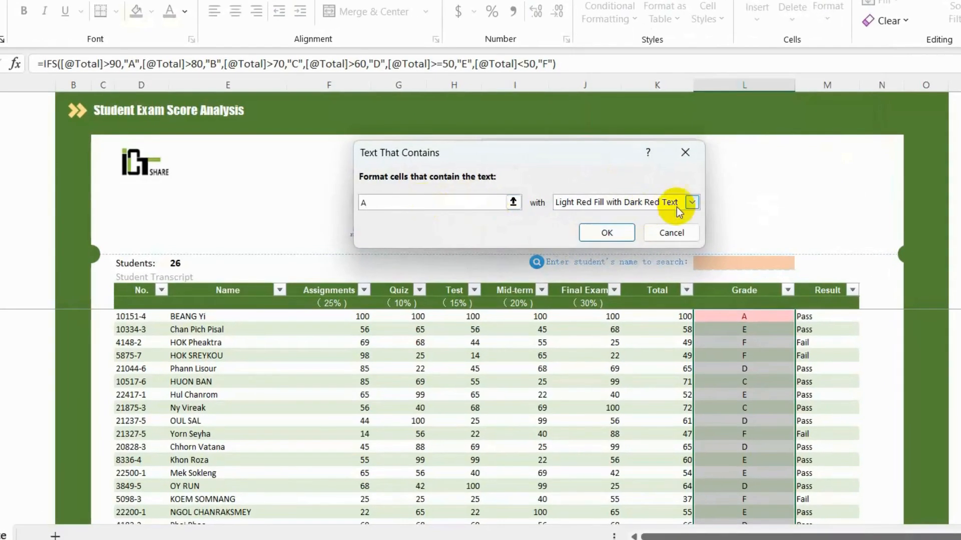
pyautogui.click(726, 230)
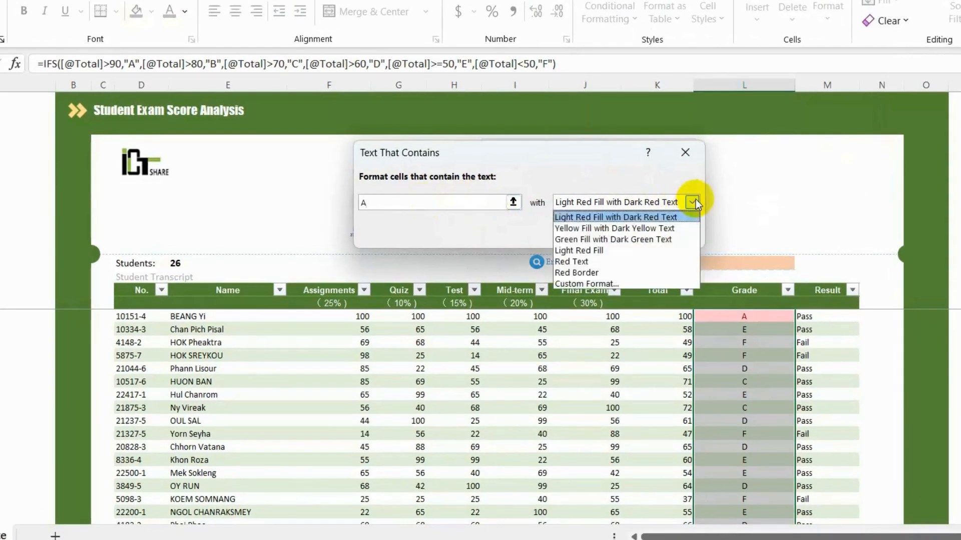
pyautogui.click(628, 228)
pyautogui.click(606, 233)
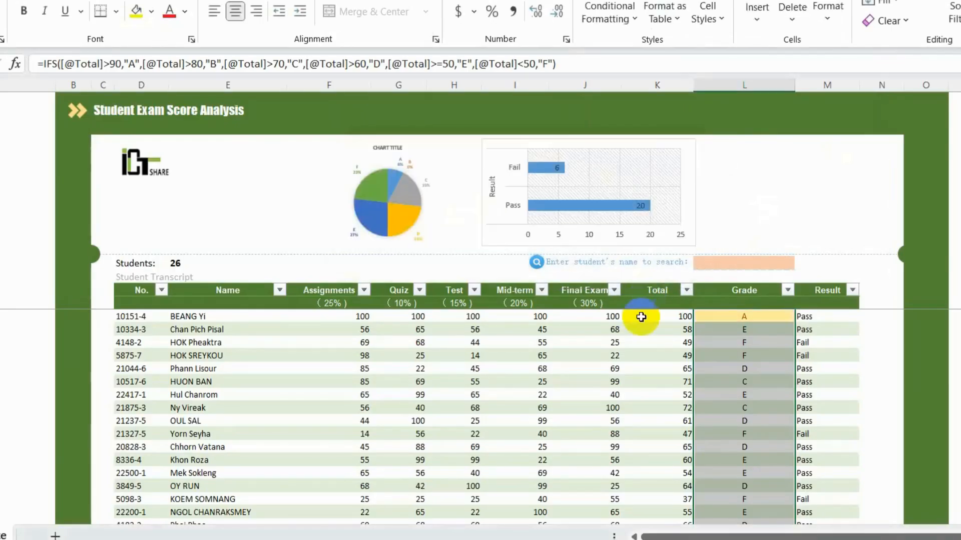
pyautogui.click(710, 320)
pyautogui.scroll(-4, 728, 358)
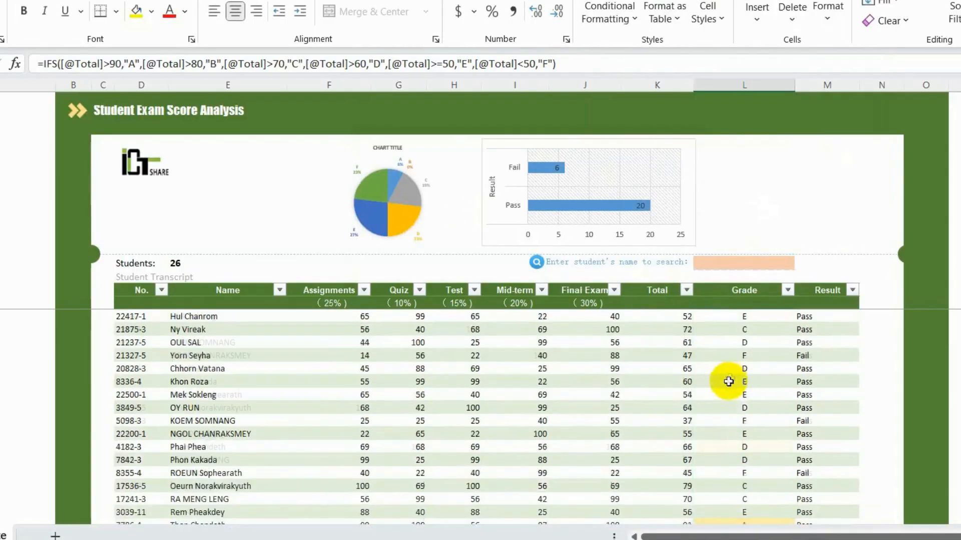
pyautogui.click(760, 447)
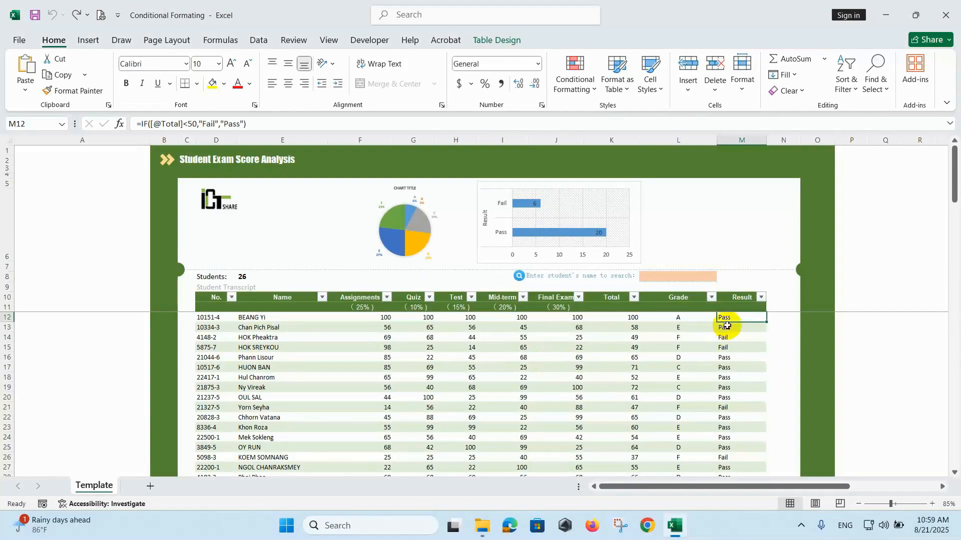
# Select the table's data body D12:M37 and scroll back to the top.
pyautogui.moveTo(729, 318); pyautogui.dragTo(732, 436)
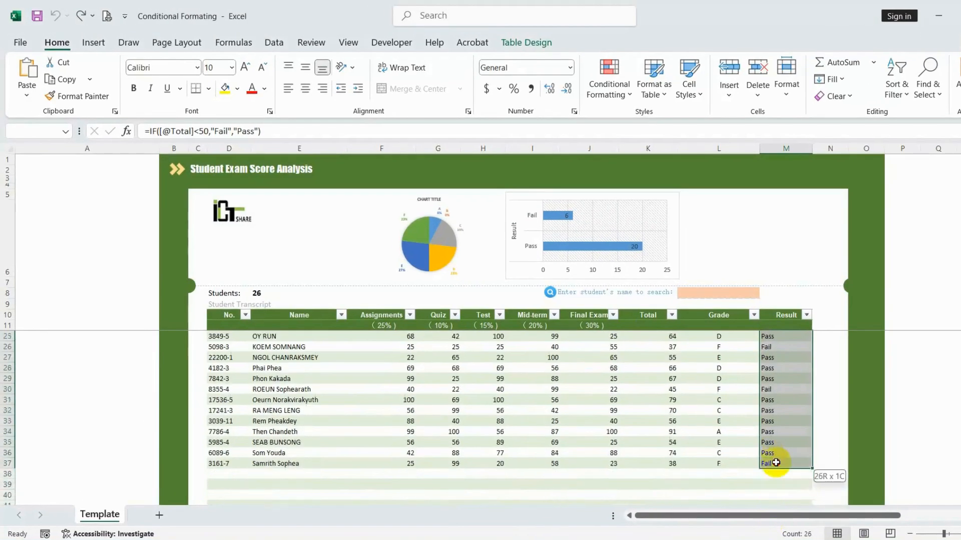
pyautogui.moveTo(775, 462); pyautogui.dragTo(774, 463)
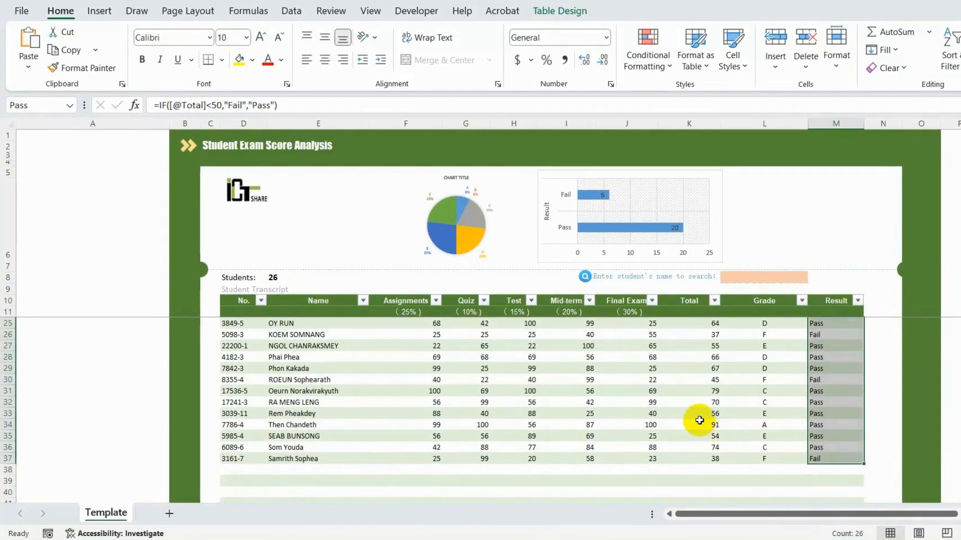
pyautogui.scroll(4, 700, 421)
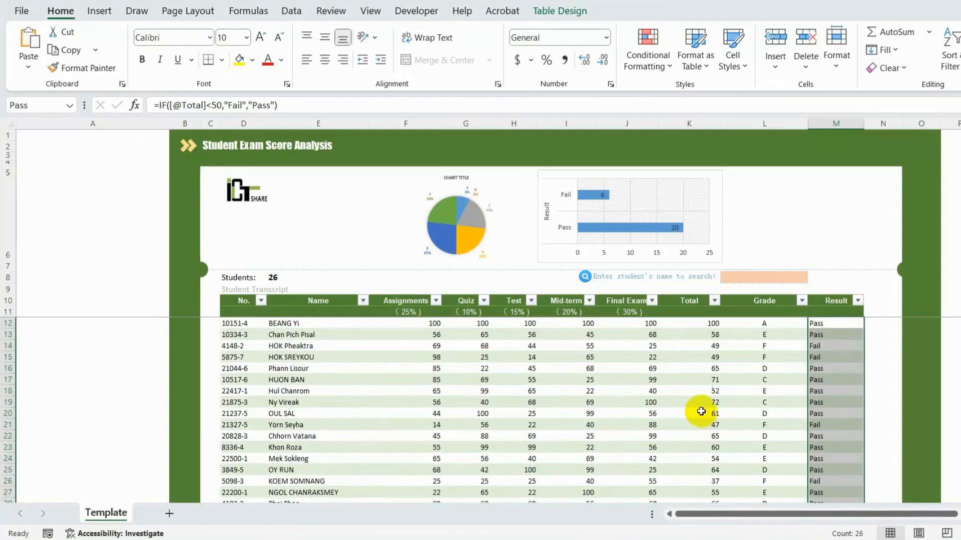
pyautogui.moveTo(240, 322); pyautogui.dragTo(836, 321)
pyautogui.scroll(8, 607, 375)
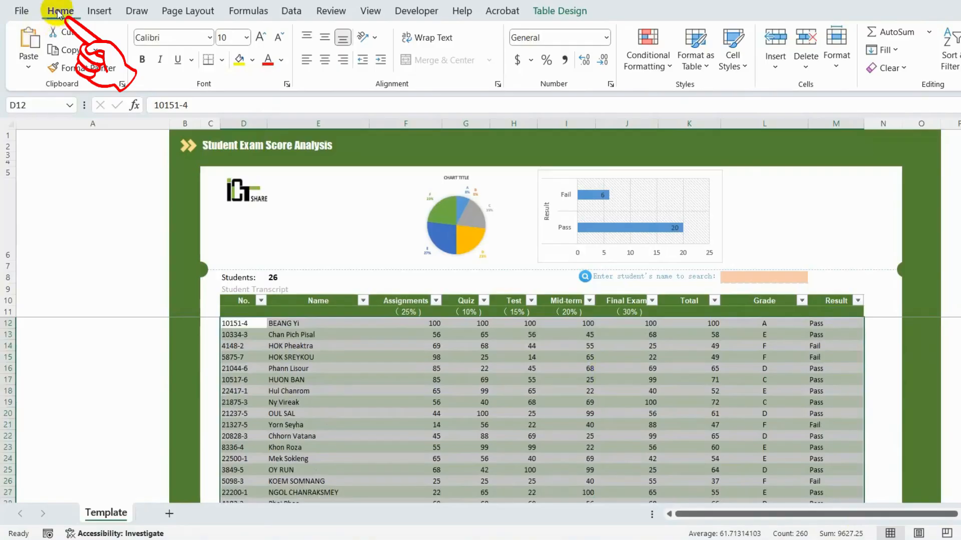
# Add a formula rule =$M12="Fail" that fills matching rows red.
pyautogui.click(650, 70)
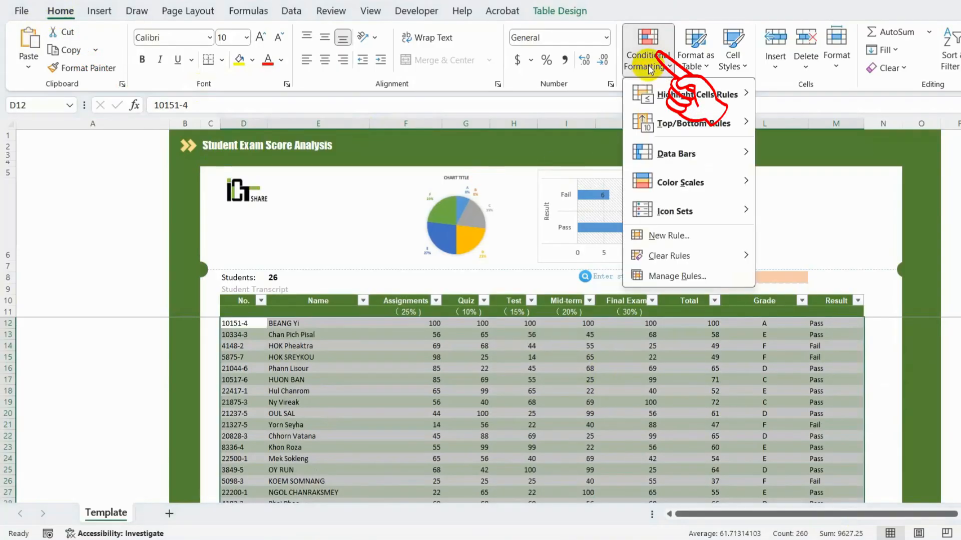
pyautogui.click(685, 237)
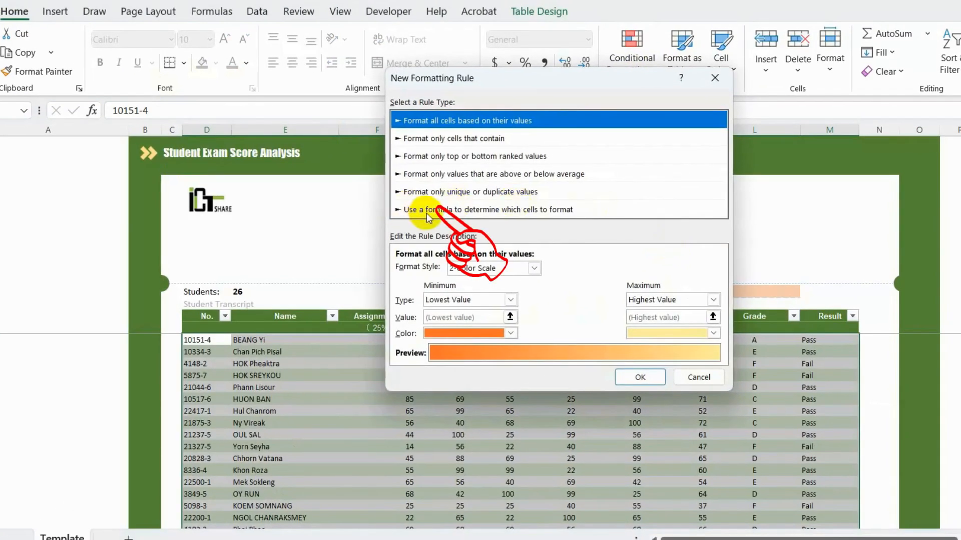
pyautogui.click(426, 210)
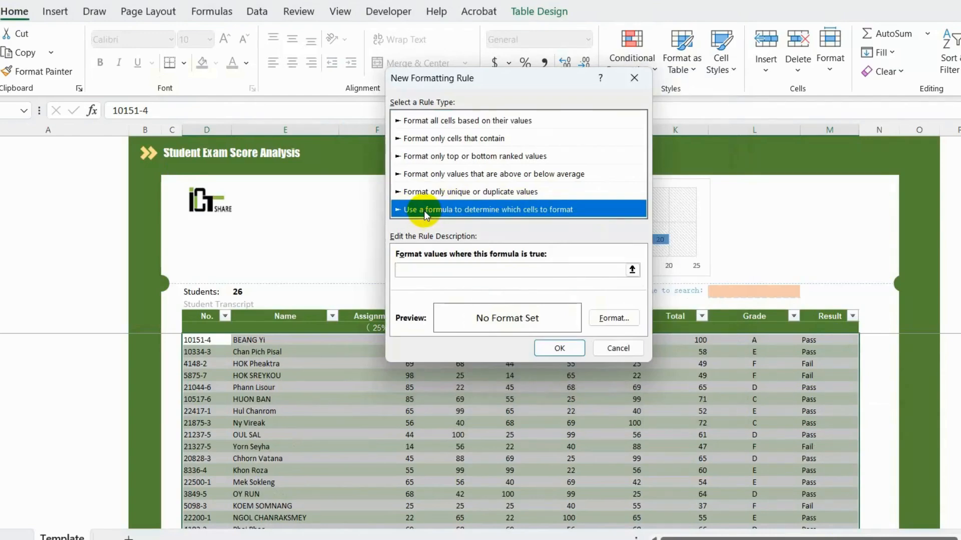
pyautogui.click(412, 271)
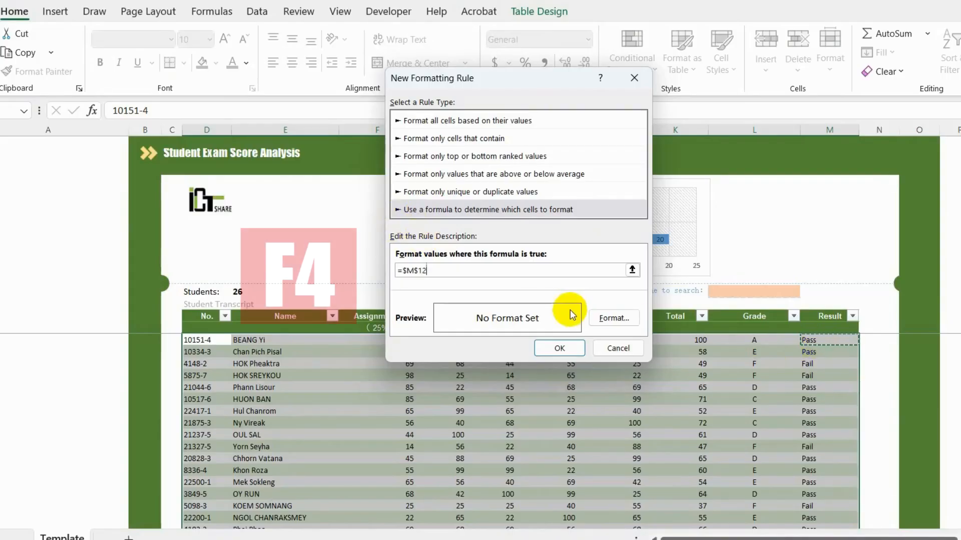
pyautogui.press('F4')
pyautogui.press('F4')
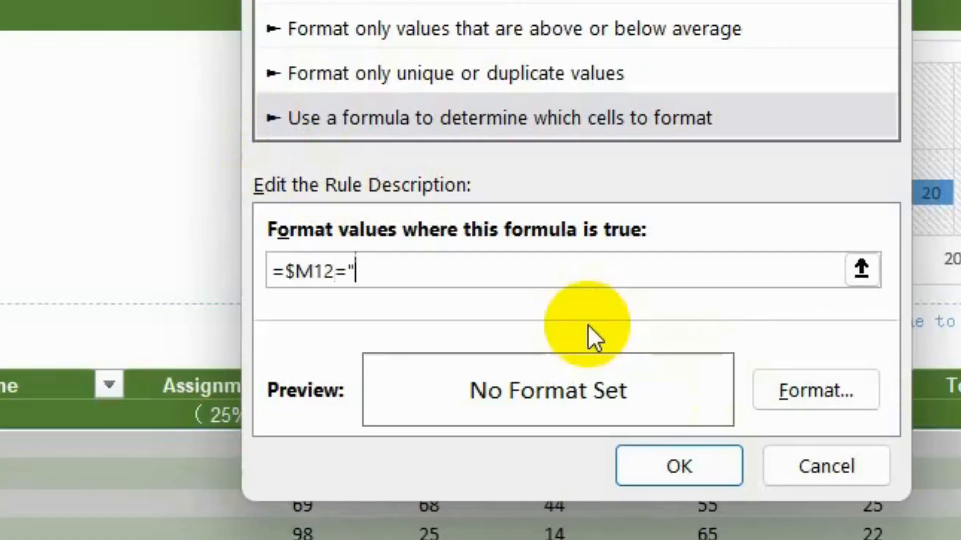
pyautogui.write('ail')
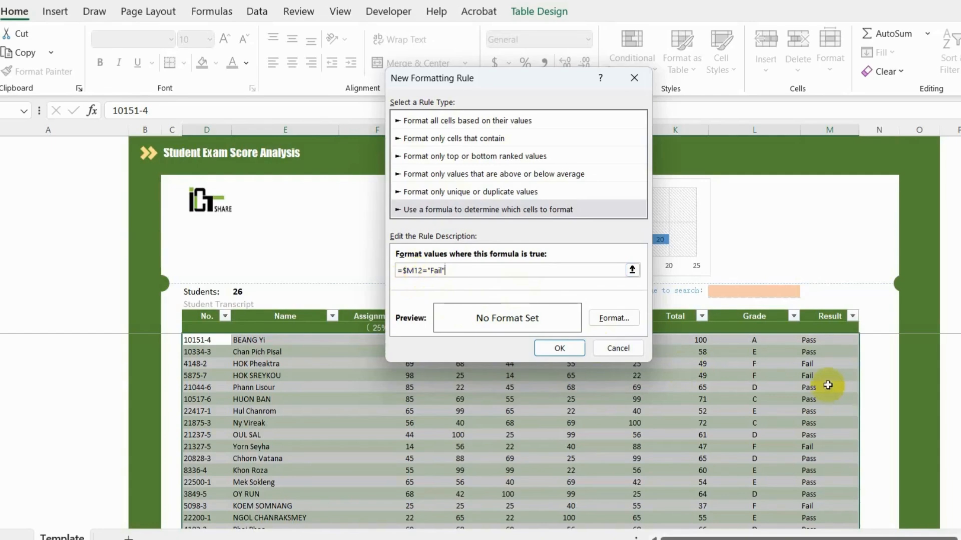
pyautogui.click(615, 319)
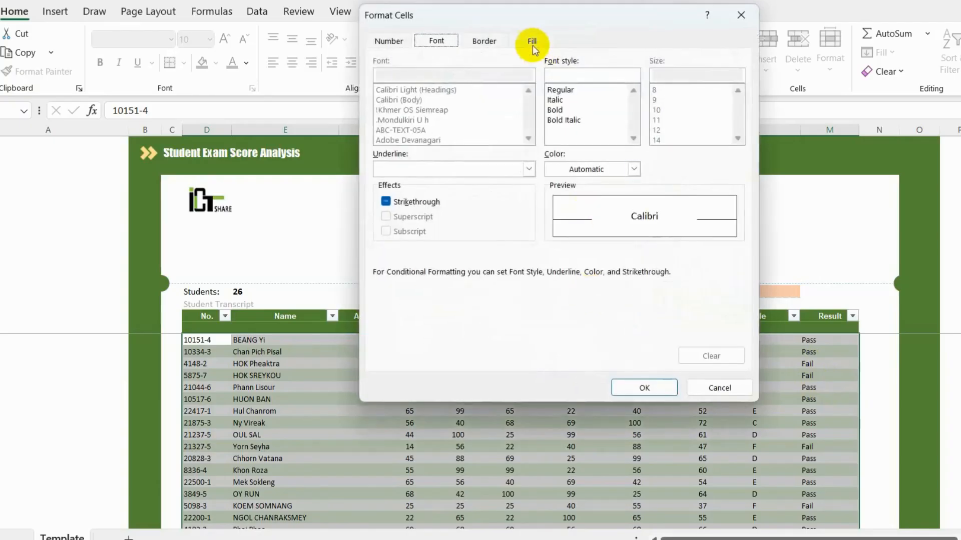
pyautogui.click(533, 42)
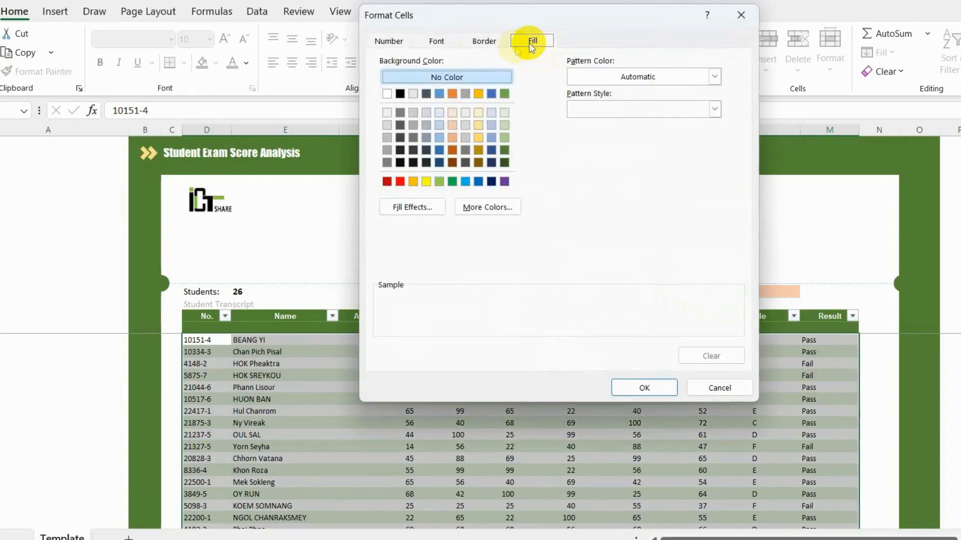
pyautogui.click(399, 181)
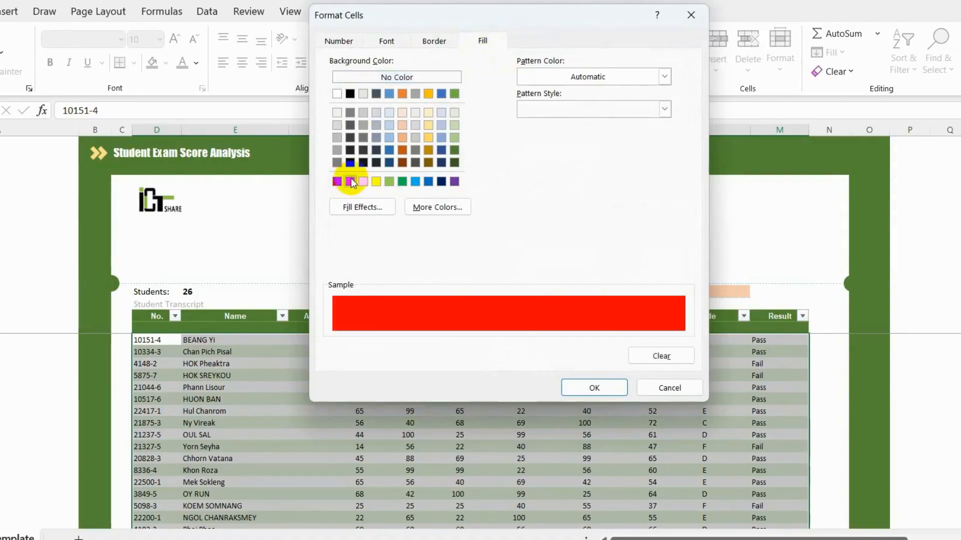
pyautogui.click(595, 388)
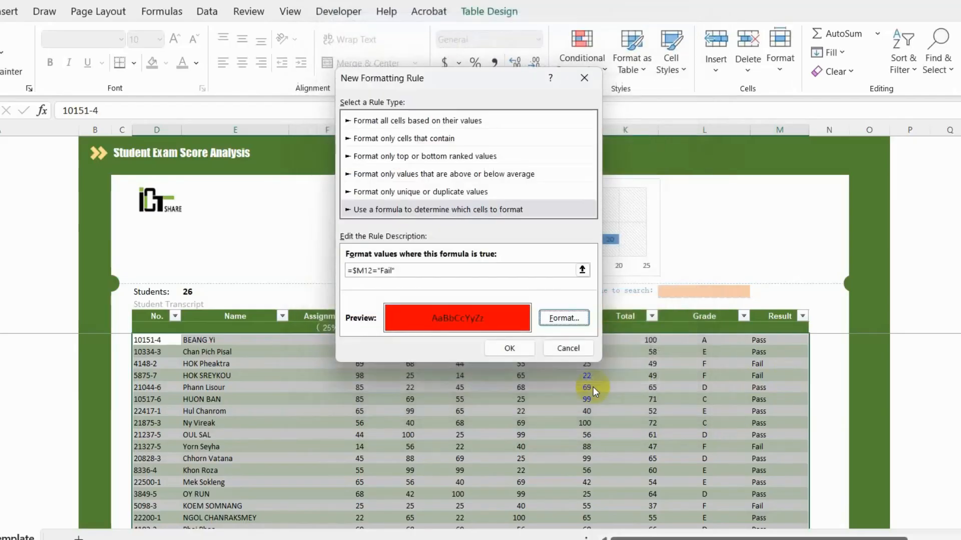
pyautogui.click(506, 347)
# Check that the Fail rows, such as M14 and M15, now show red.
pyautogui.click(779, 366)
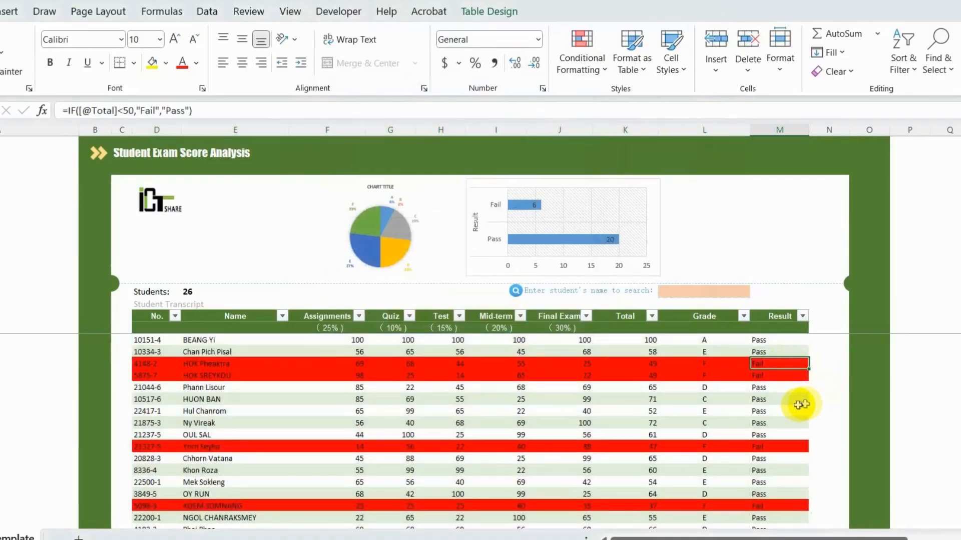
pyautogui.click(779, 375)
pyautogui.scroll(-4, 773, 398)
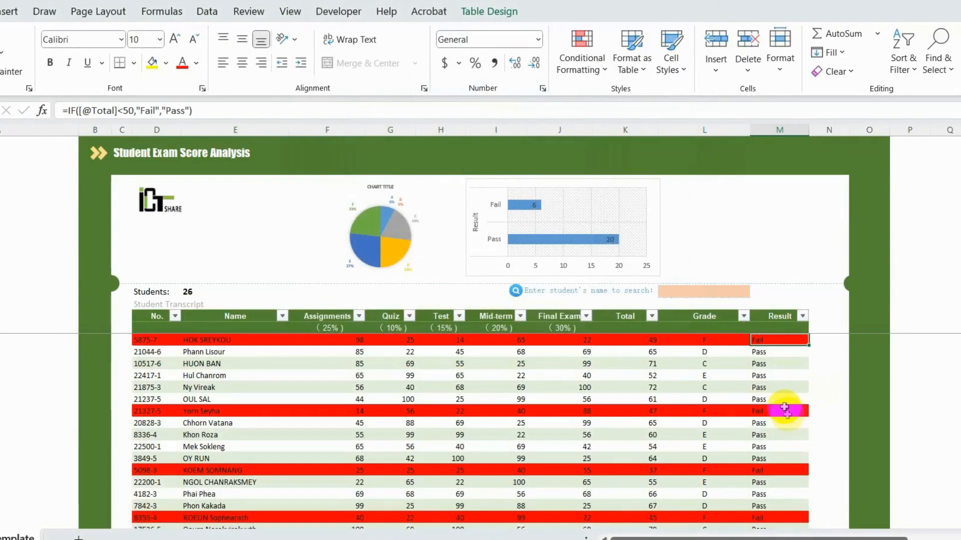
pyautogui.scroll(-1, 786, 413)
pyautogui.click(781, 400)
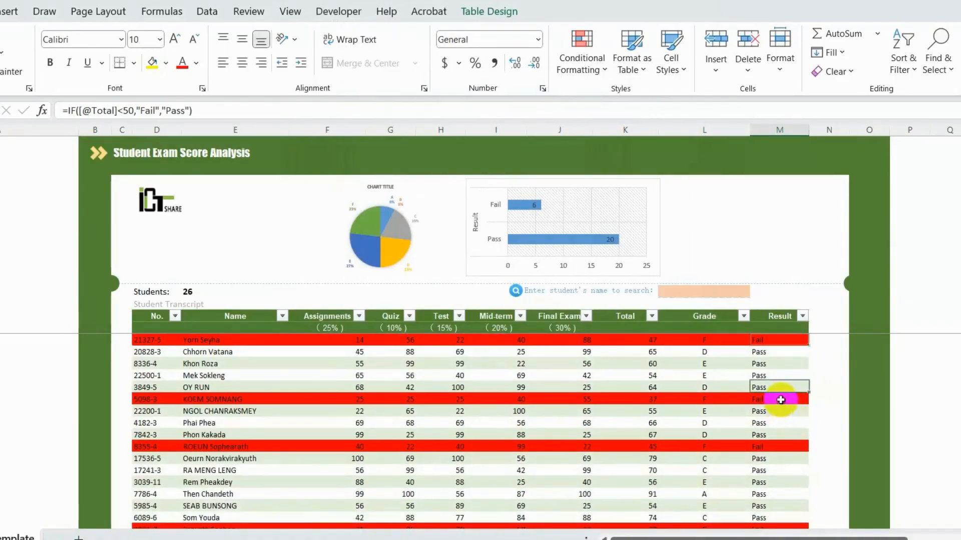
pyautogui.click(777, 447)
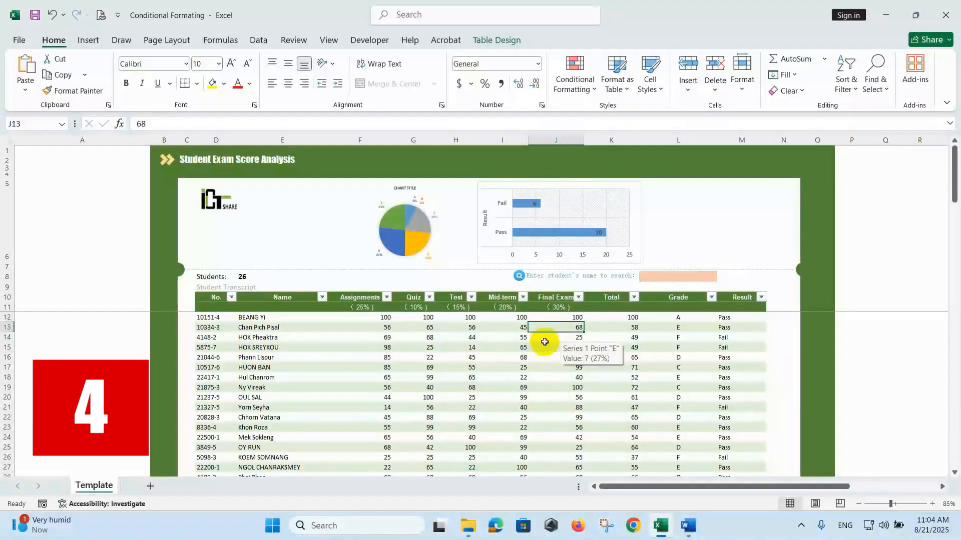
pyautogui.click(547, 328)
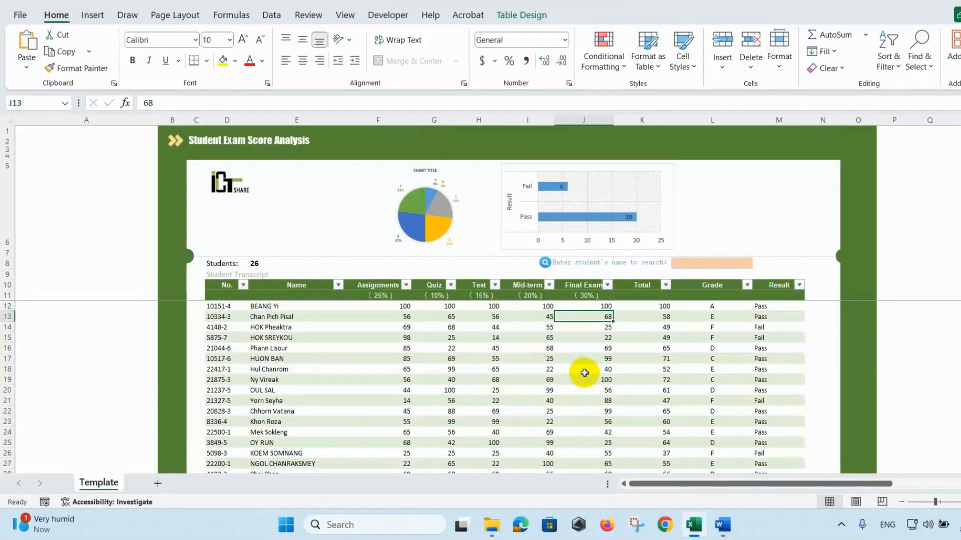
pyautogui.click(698, 263)
pyautogui.click(759, 263)
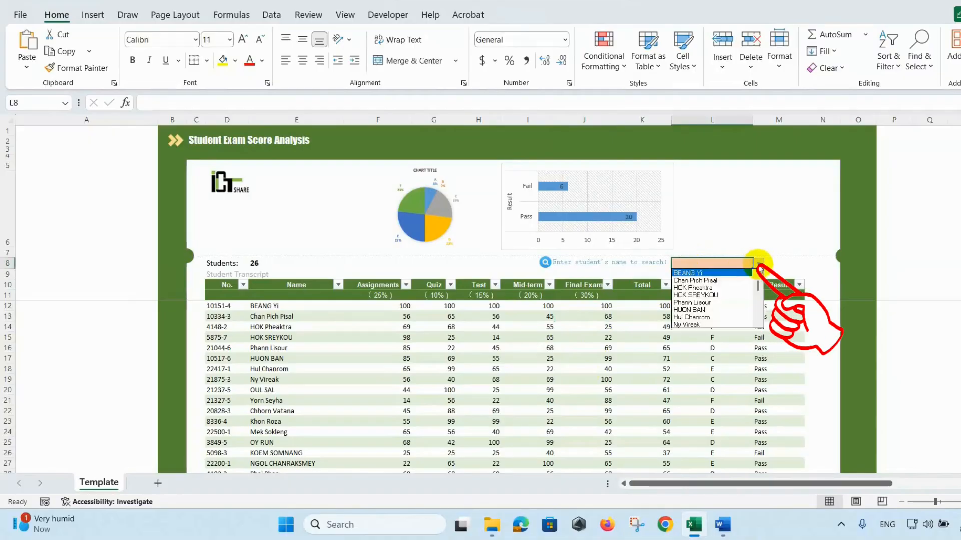
pyautogui.click(725, 281)
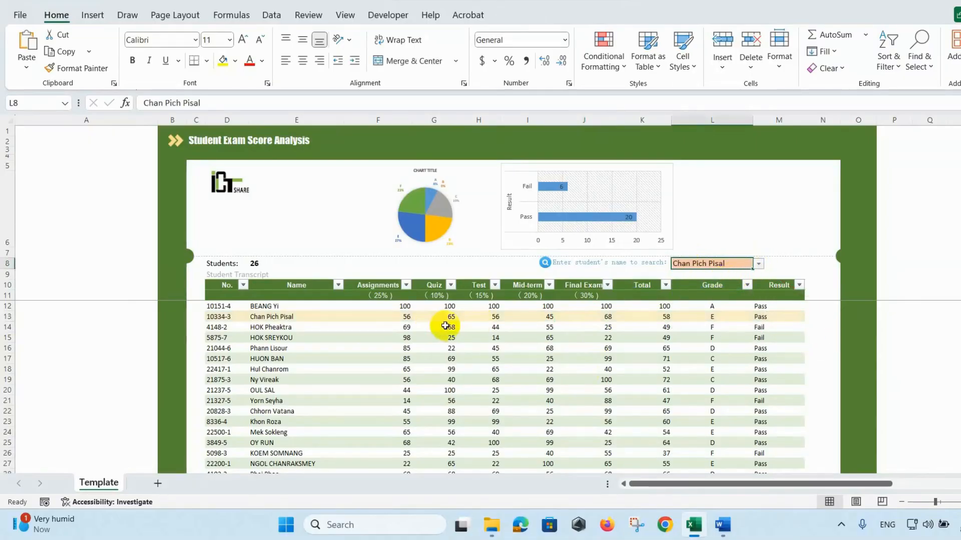
pyautogui.click(758, 263)
pyautogui.click(720, 291)
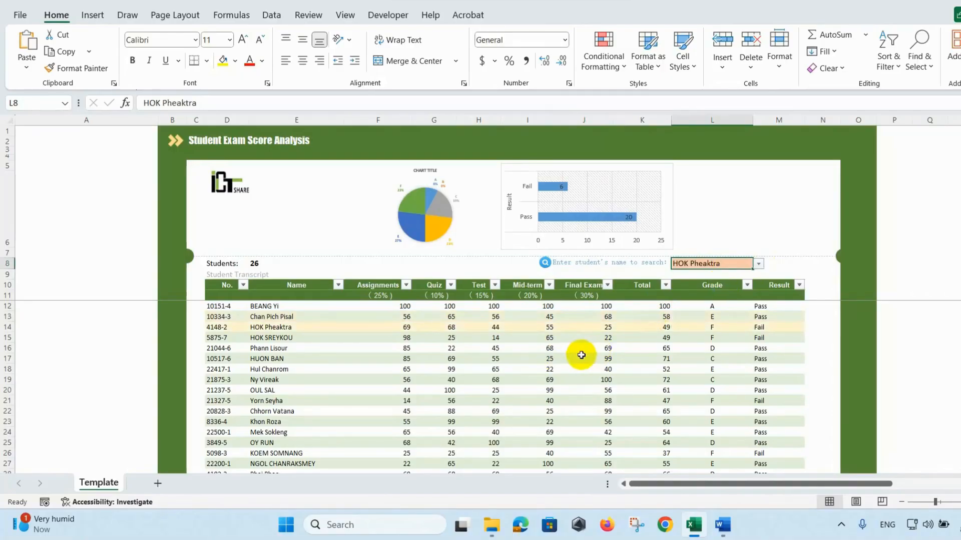
pyautogui.press('Delete')
pyautogui.click(593, 320)
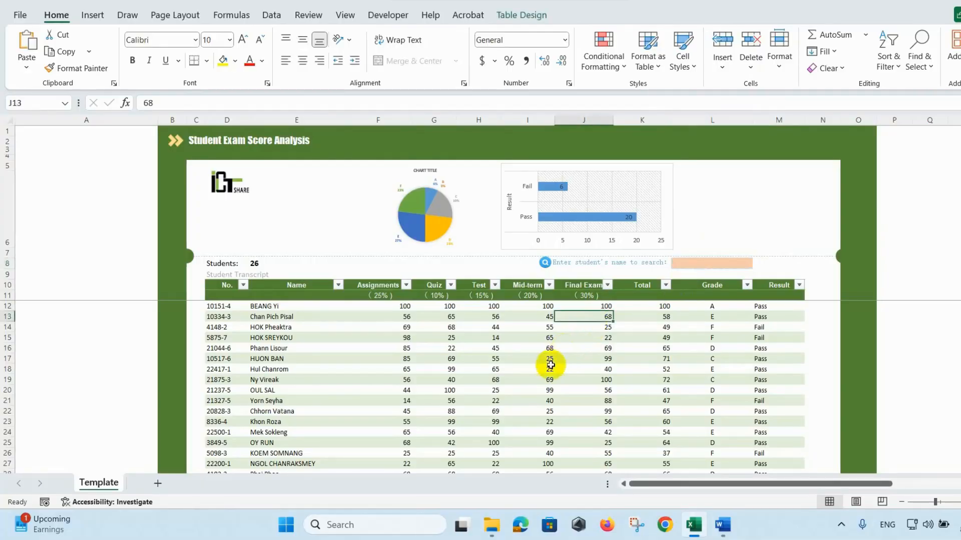
pyautogui.click(685, 265)
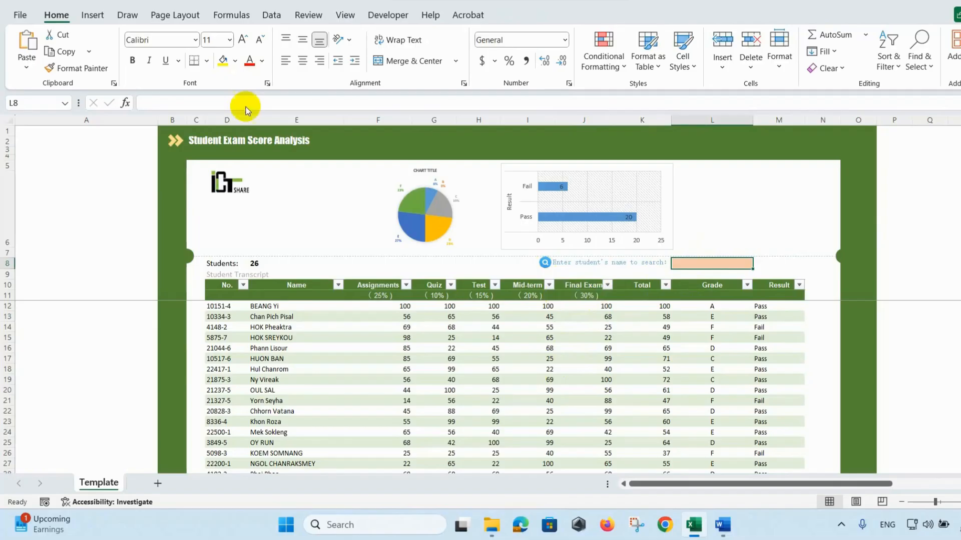
# Set L8's Data Validation to a List sourced from the Name column, then test it with a name.
pyautogui.click(271, 19)
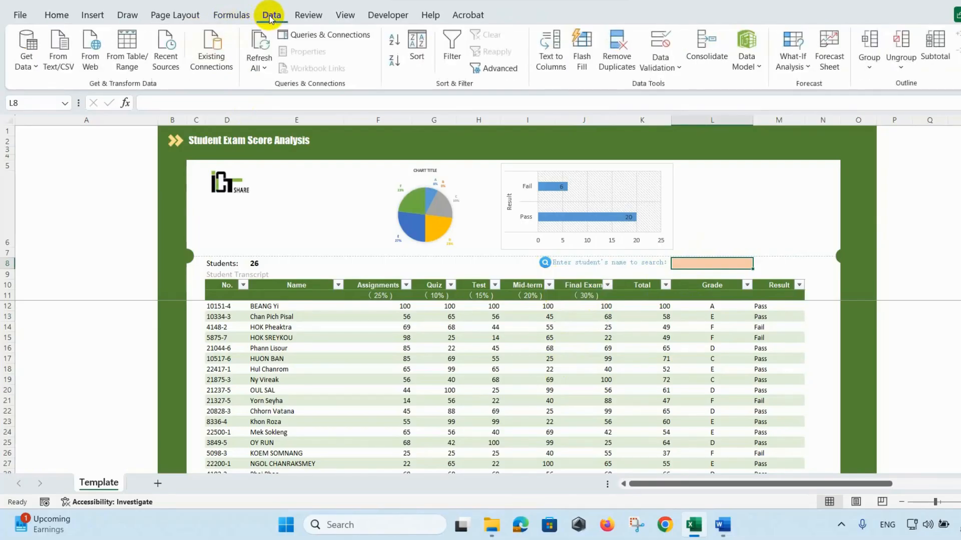
pyautogui.click(659, 43)
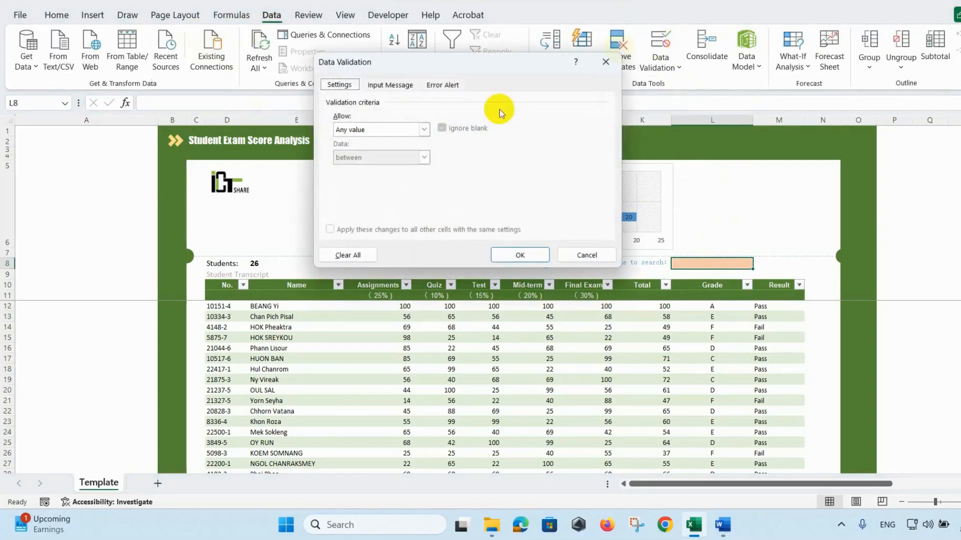
pyautogui.click(425, 129)
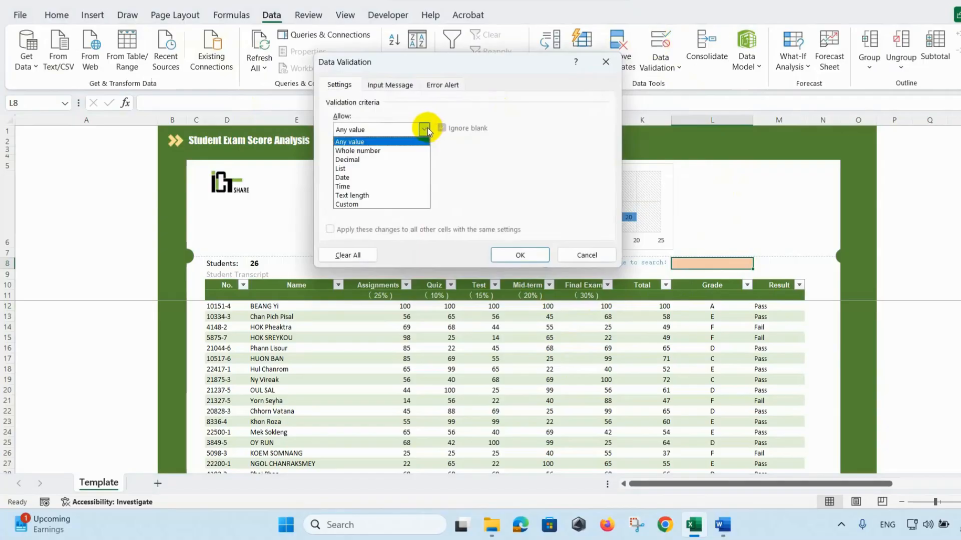
pyautogui.click(378, 172)
pyautogui.click(363, 185)
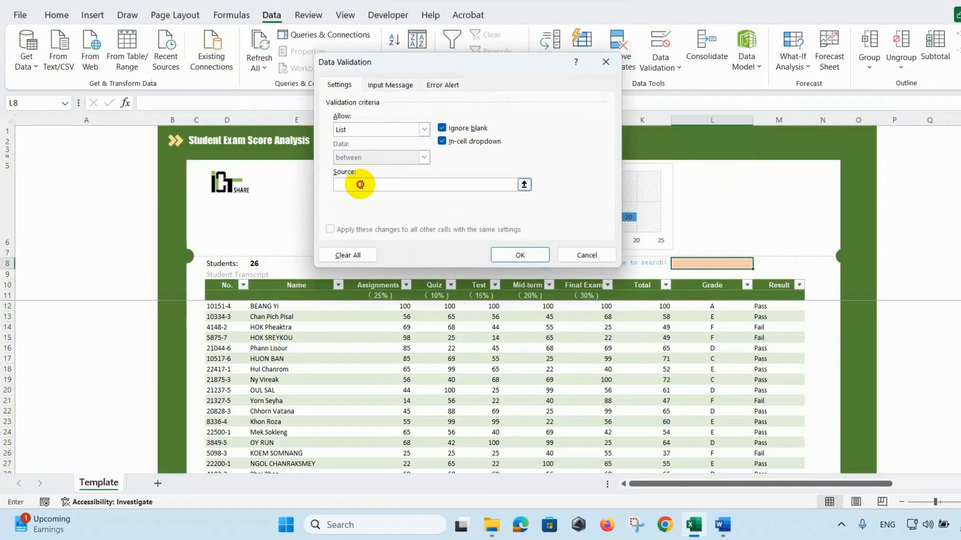
pyautogui.moveTo(288, 307); pyautogui.dragTo(294, 389)
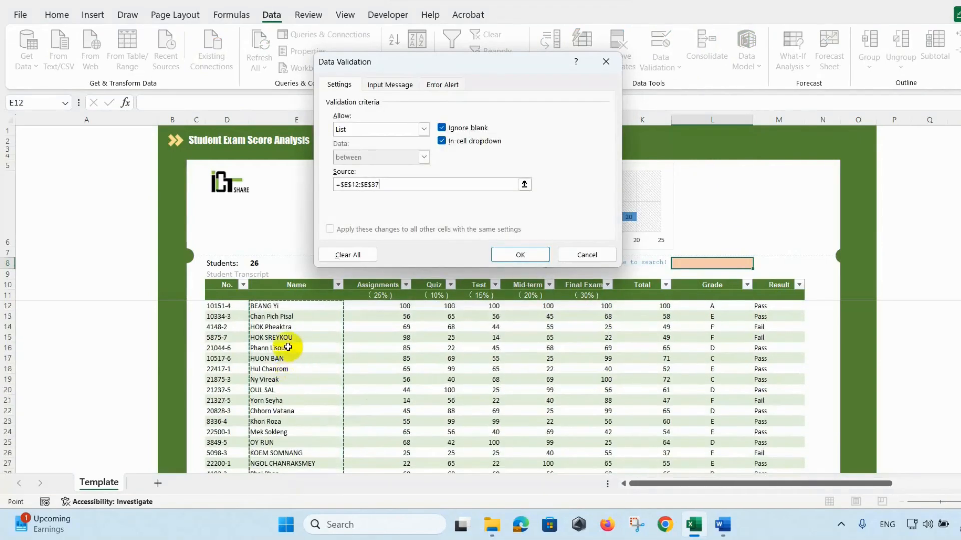
pyautogui.click(535, 256)
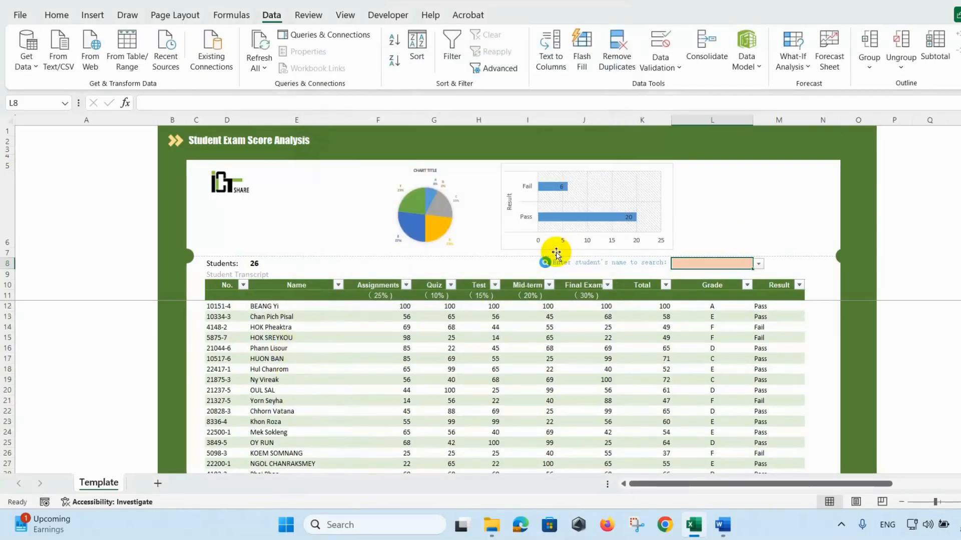
pyautogui.click(759, 263)
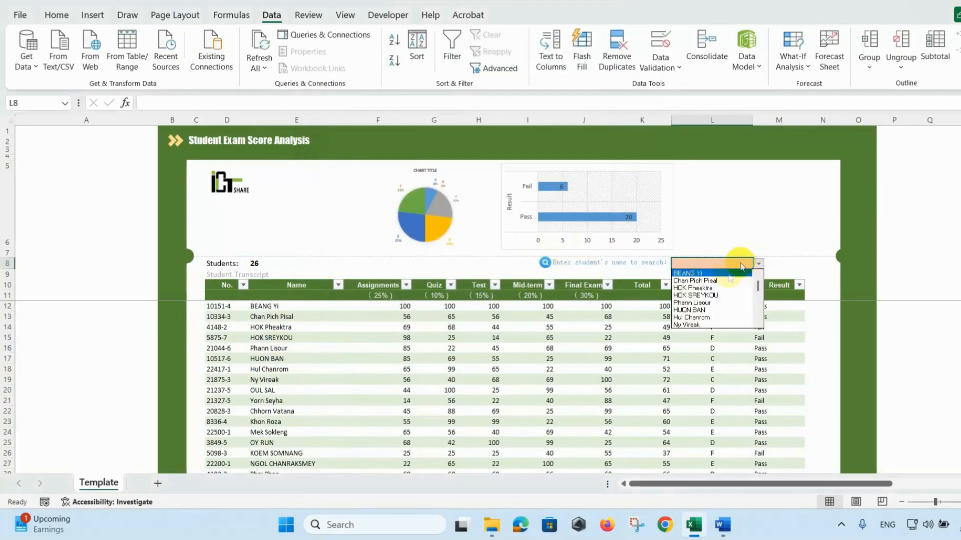
pyautogui.click(719, 280)
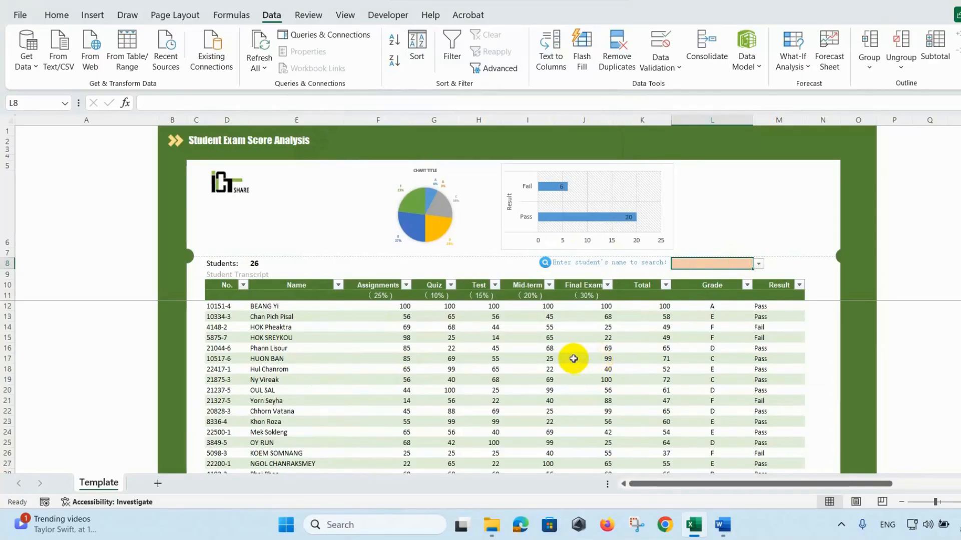
# Select D12:M37 and begin a New Rule using a formula to determine cells to format.
pyautogui.click(585, 360)
pyautogui.moveTo(216, 306); pyautogui.dragTo(775, 324)
pyautogui.scroll(8, 604, 368)
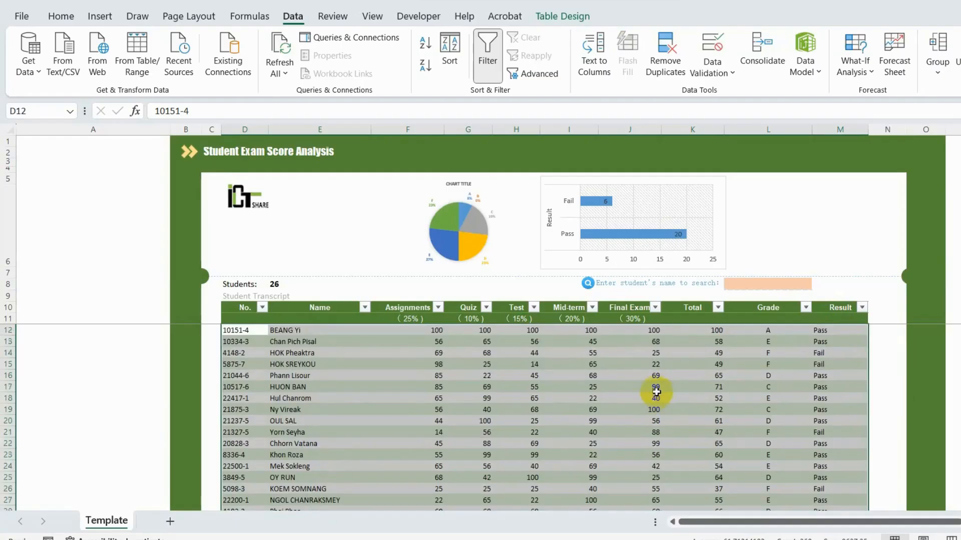
pyautogui.click(66, 21)
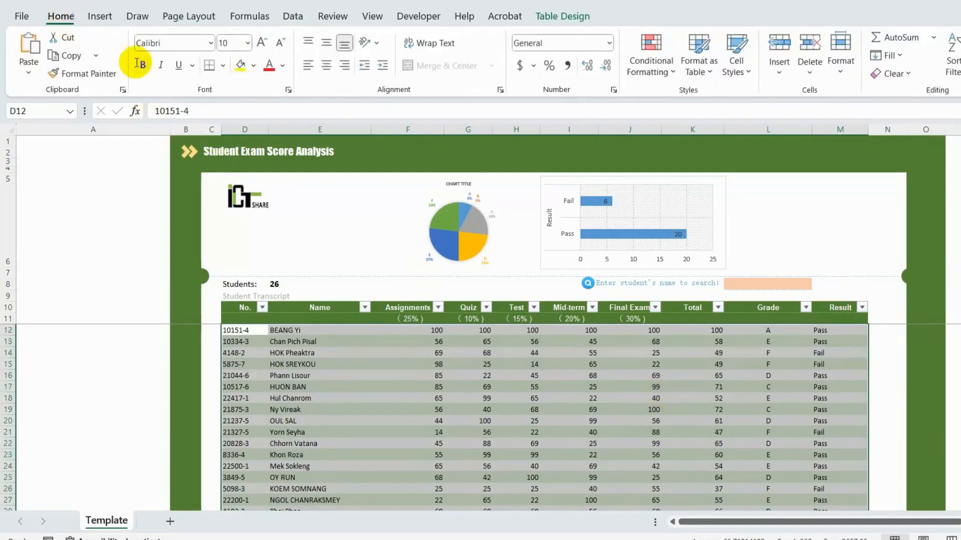
pyautogui.click(648, 63)
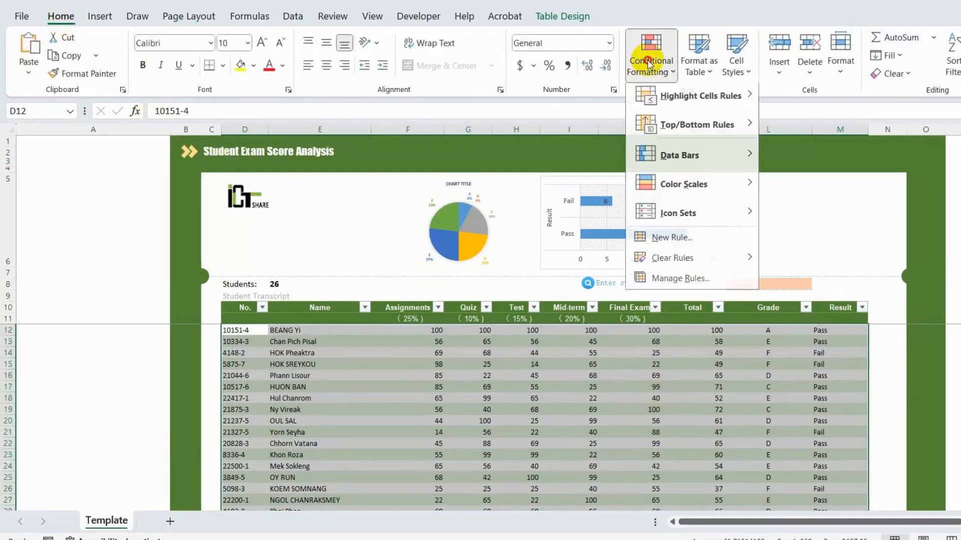
pyautogui.click(700, 245)
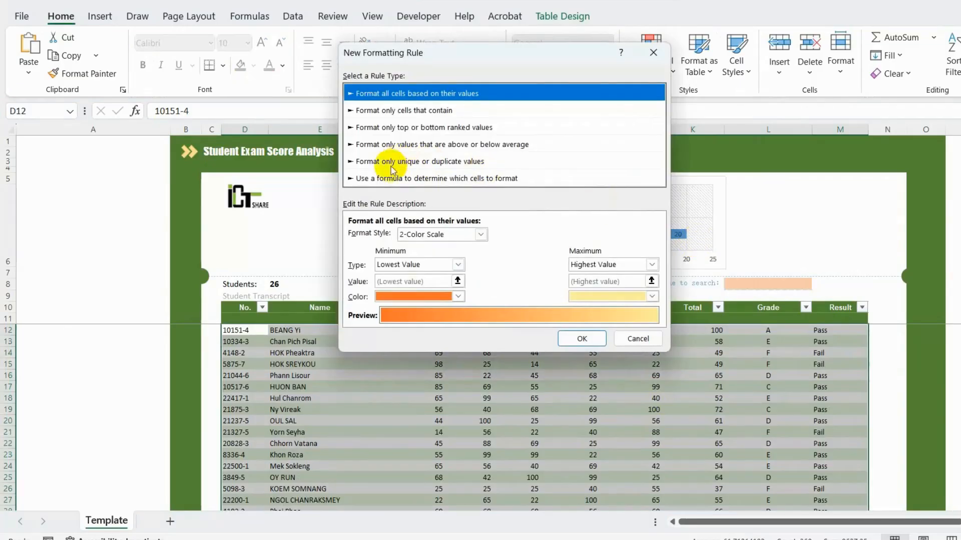
pyautogui.click(373, 180)
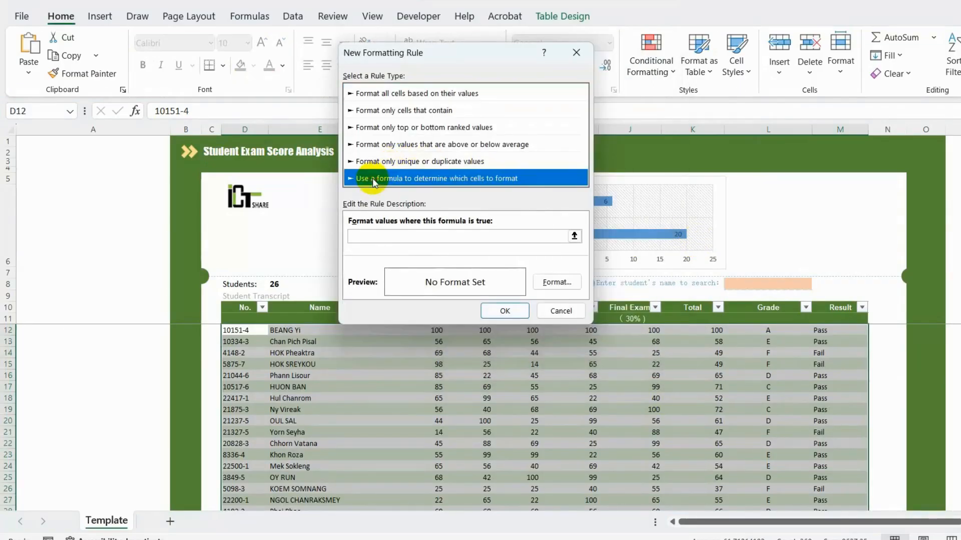
# Enter =AND($E12=$L$8,$E12<>"") as the rule formula with a light yellow fill.
pyautogui.click(367, 237)
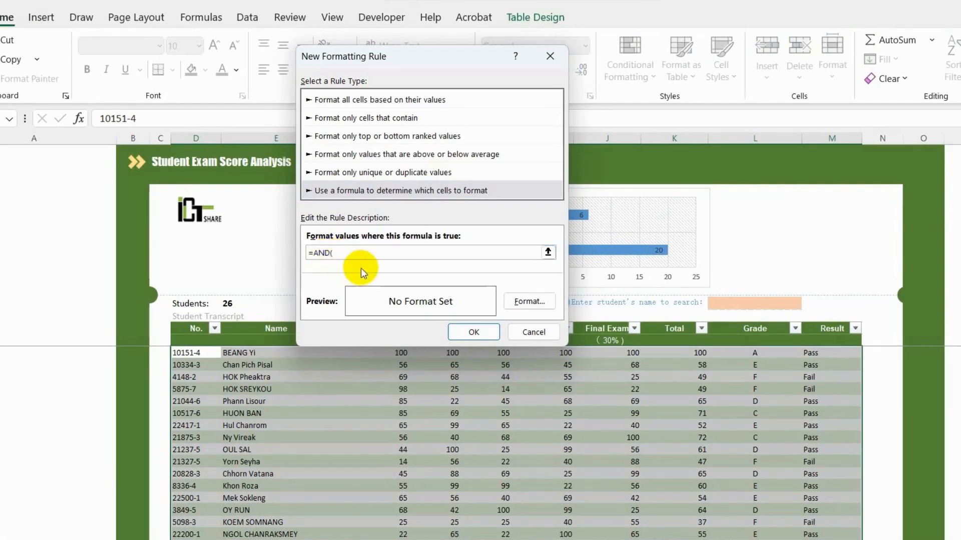
pyautogui.click(233, 353)
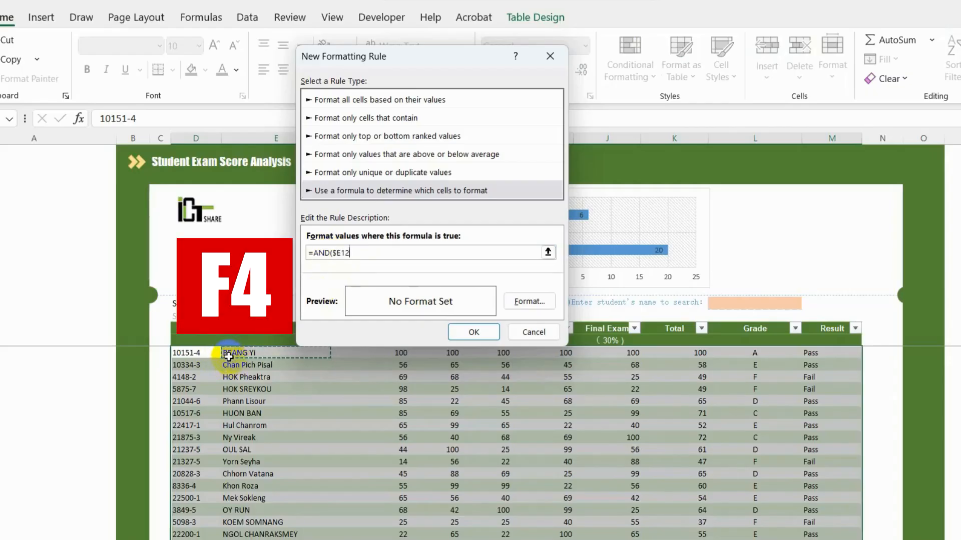
pyautogui.write('=')
pyautogui.click(733, 304)
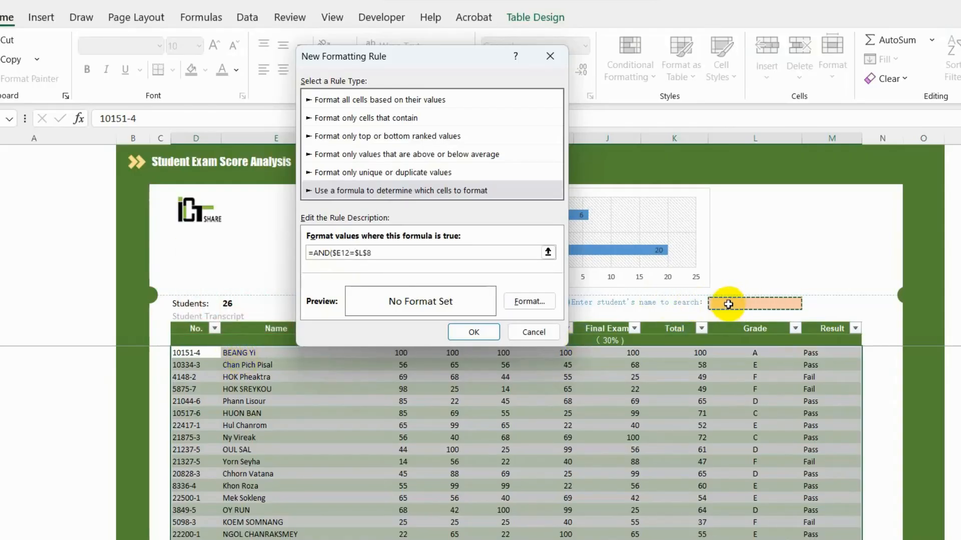
pyautogui.write(',')
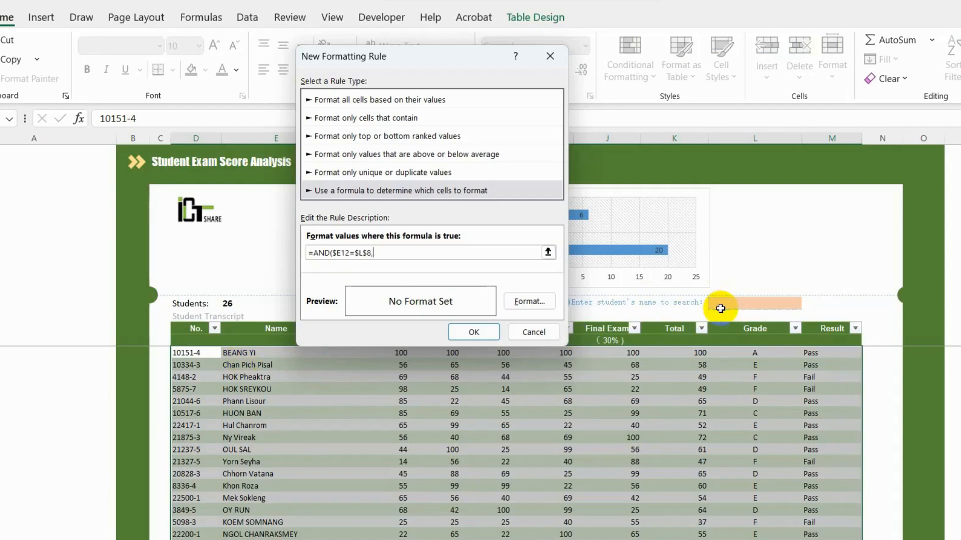
pyautogui.click(247, 353)
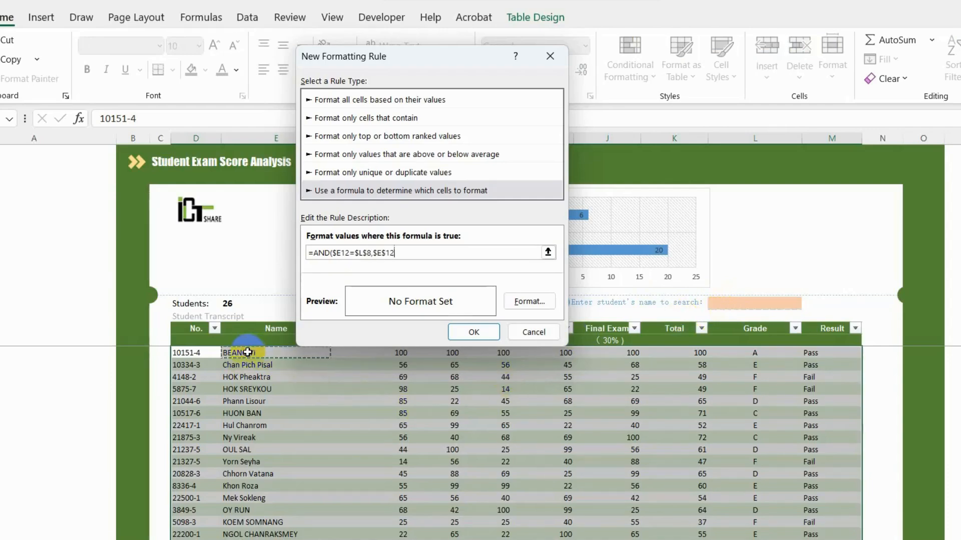
pyautogui.press('F4')
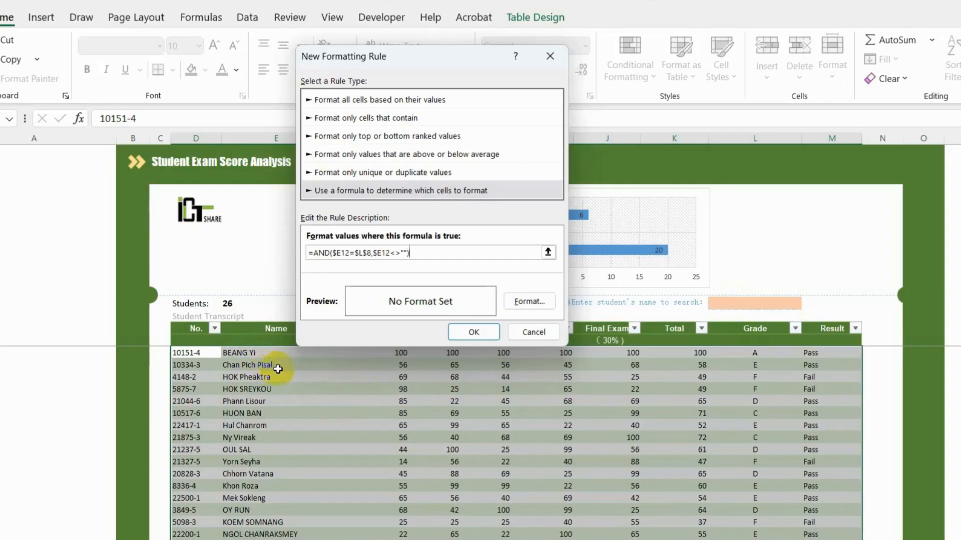
pyautogui.click(528, 302)
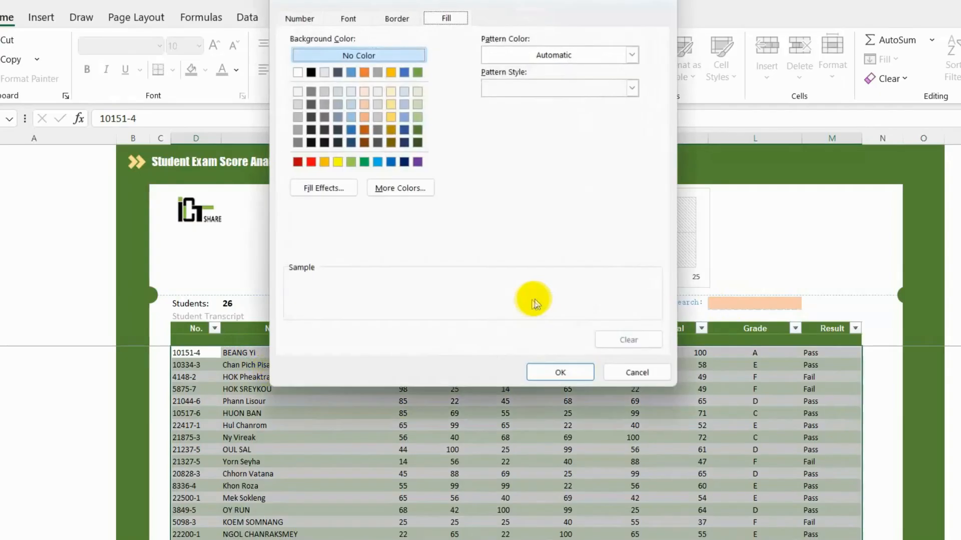
pyautogui.click(392, 92)
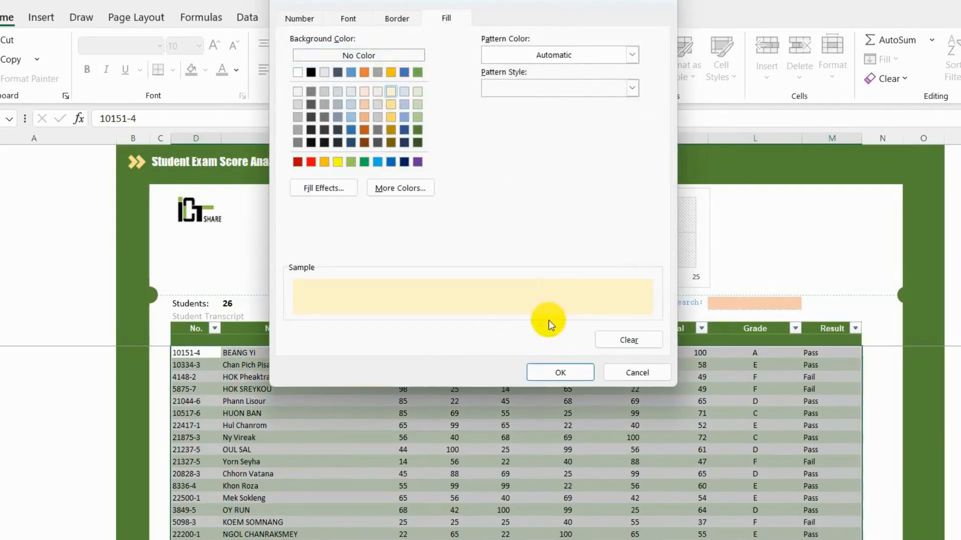
pyautogui.click(560, 373)
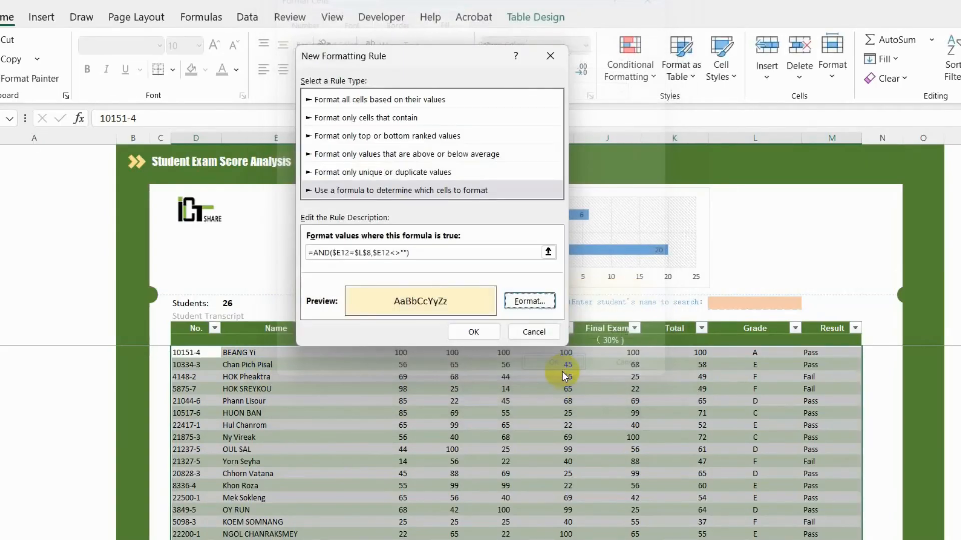
pyautogui.click(476, 330)
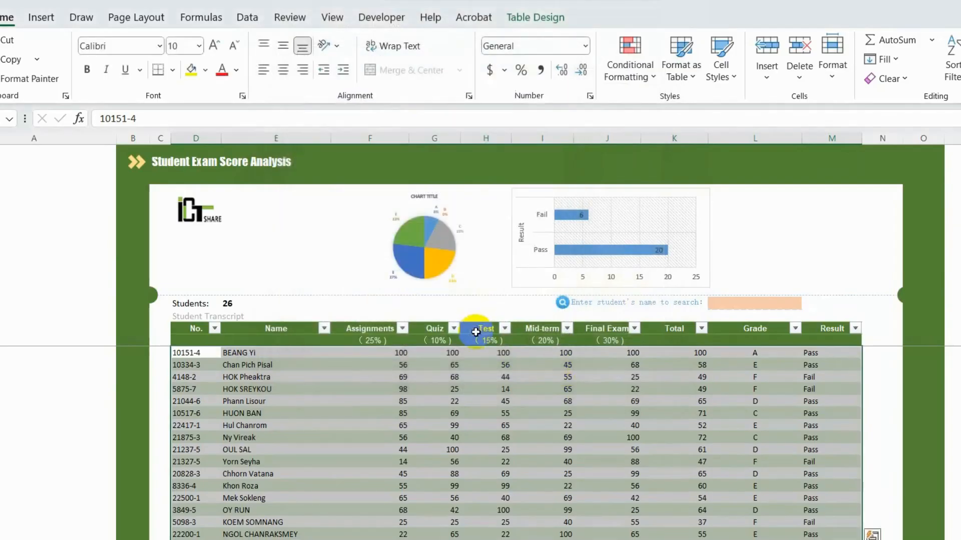
pyautogui.click(493, 356)
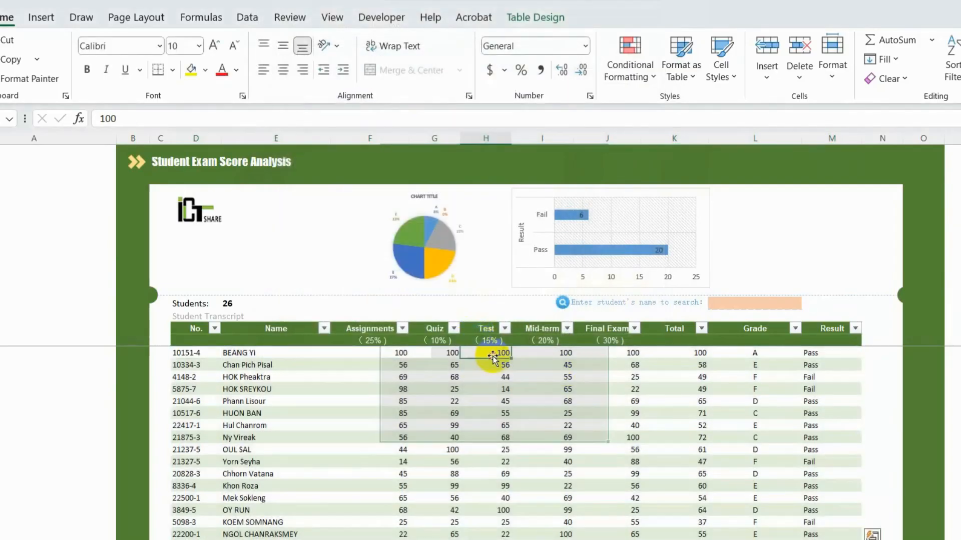
# Pick a student in the L8 dropdown and confirm their row turns light yellow.
pyautogui.click(759, 304)
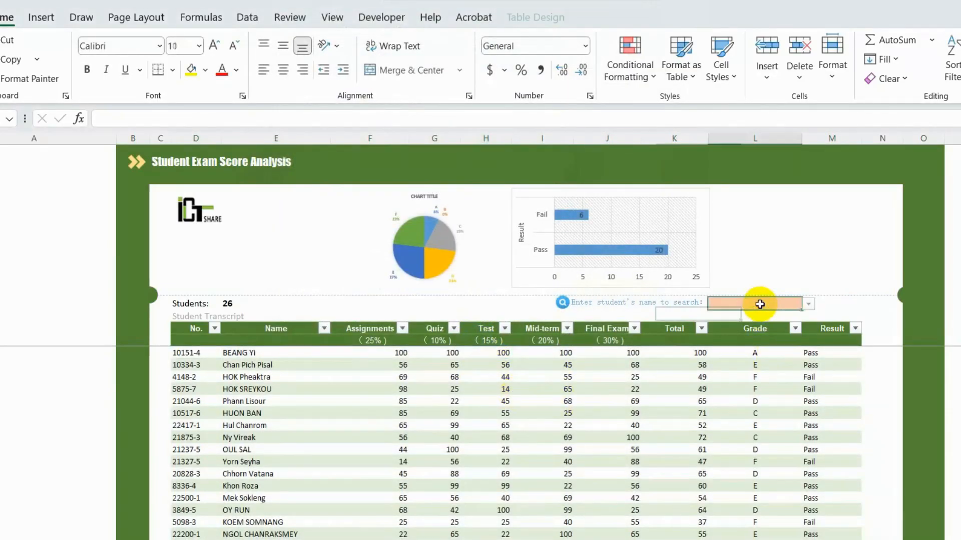
pyautogui.click(254, 378)
pyautogui.click(736, 303)
pyautogui.click(808, 304)
pyautogui.click(769, 333)
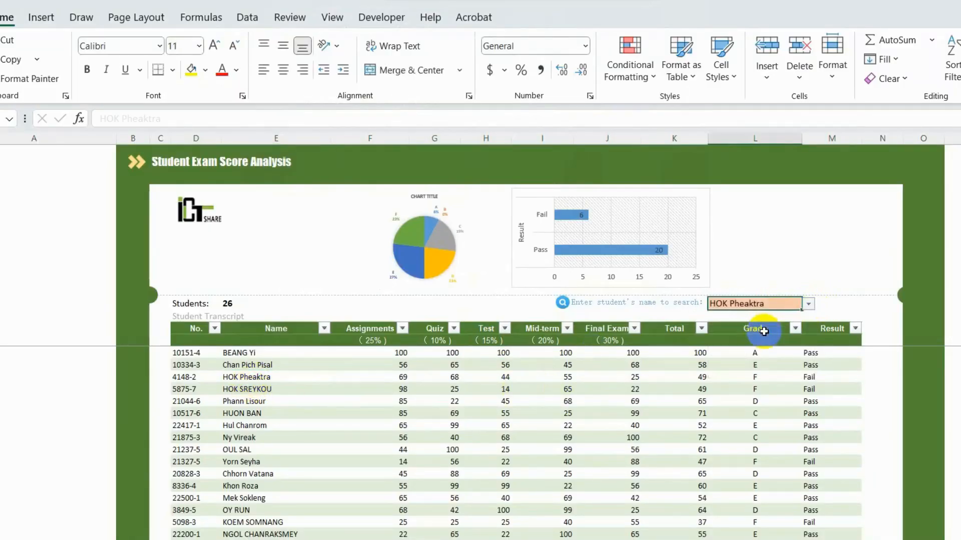
# Pick a different student in L8 and check the yellow highlight moves to their row.
pyautogui.click(267, 413)
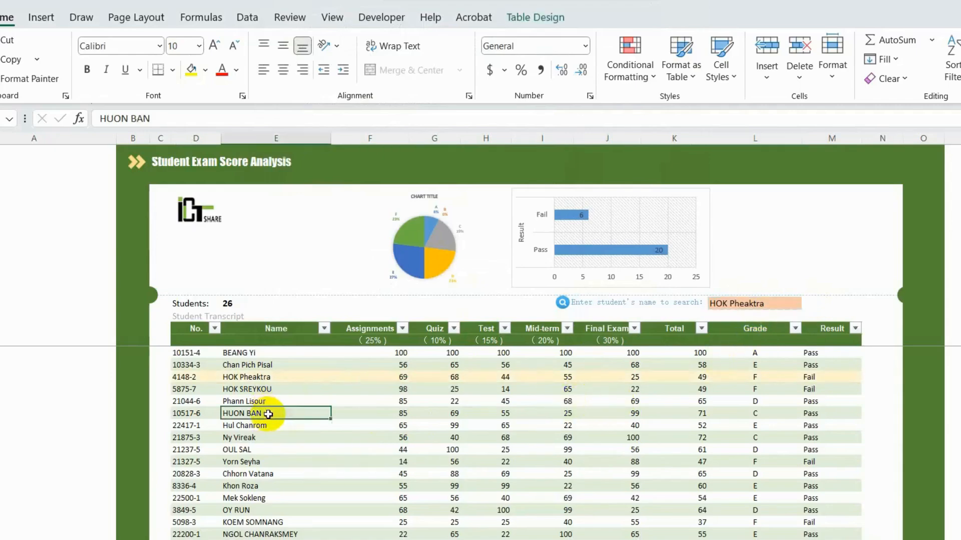
pyautogui.click(786, 304)
pyautogui.click(808, 303)
pyautogui.click(748, 340)
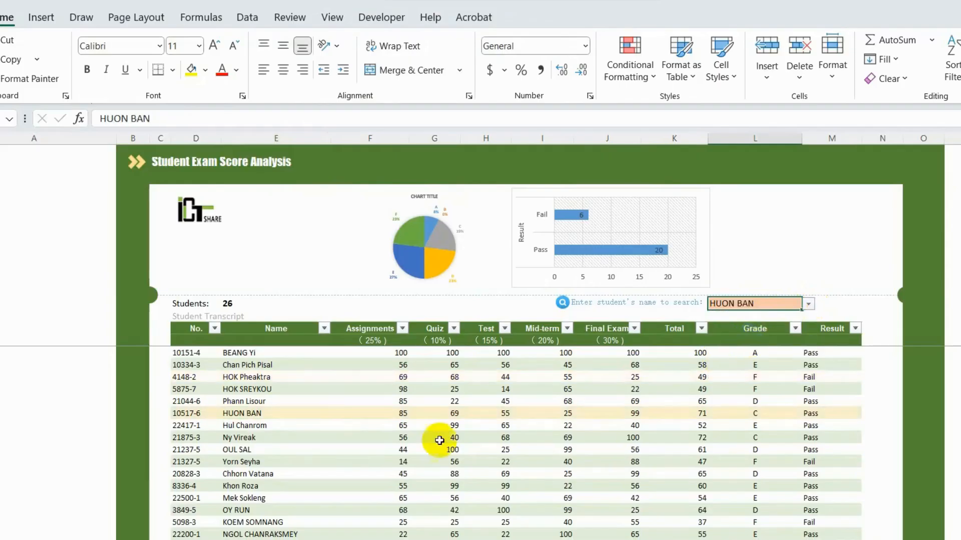
pyautogui.click(578, 425)
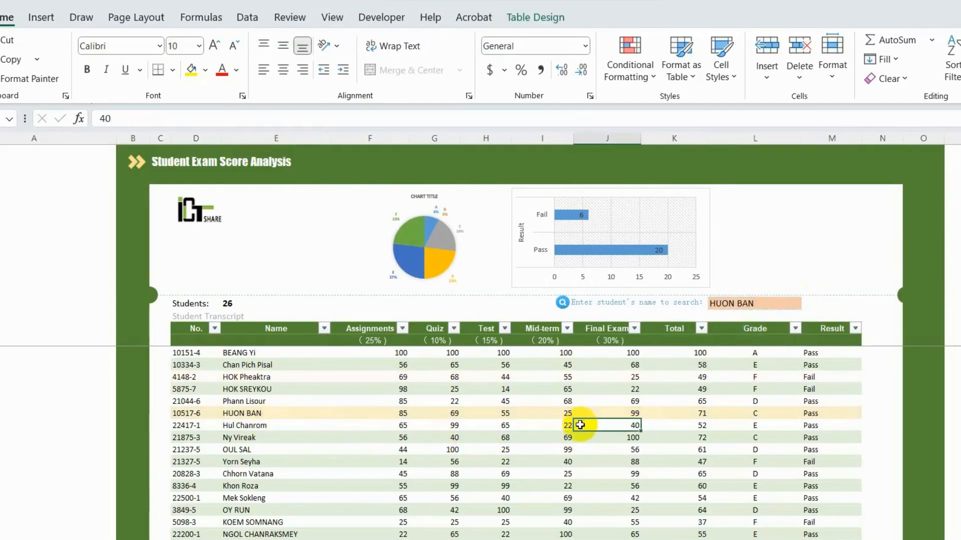
pyautogui.click(230, 402)
pyautogui.click(235, 414)
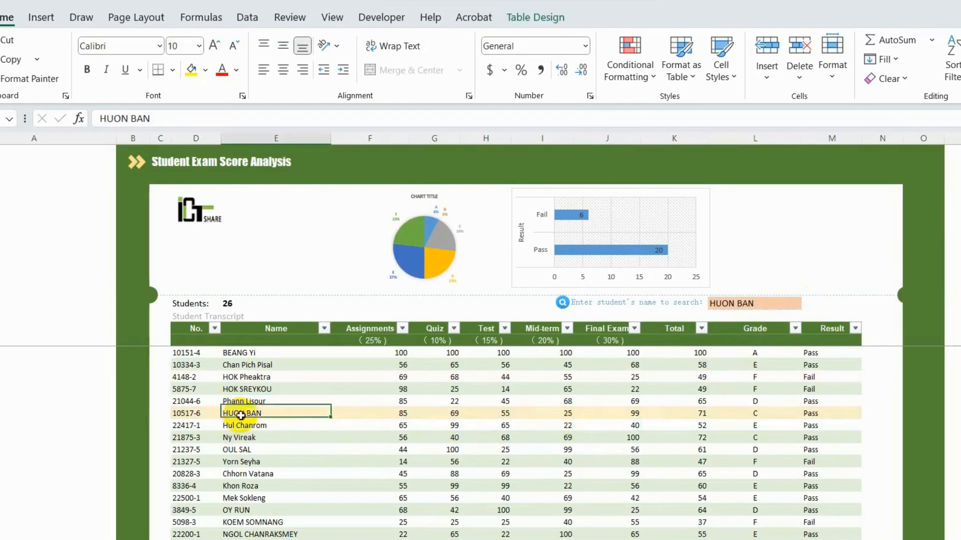